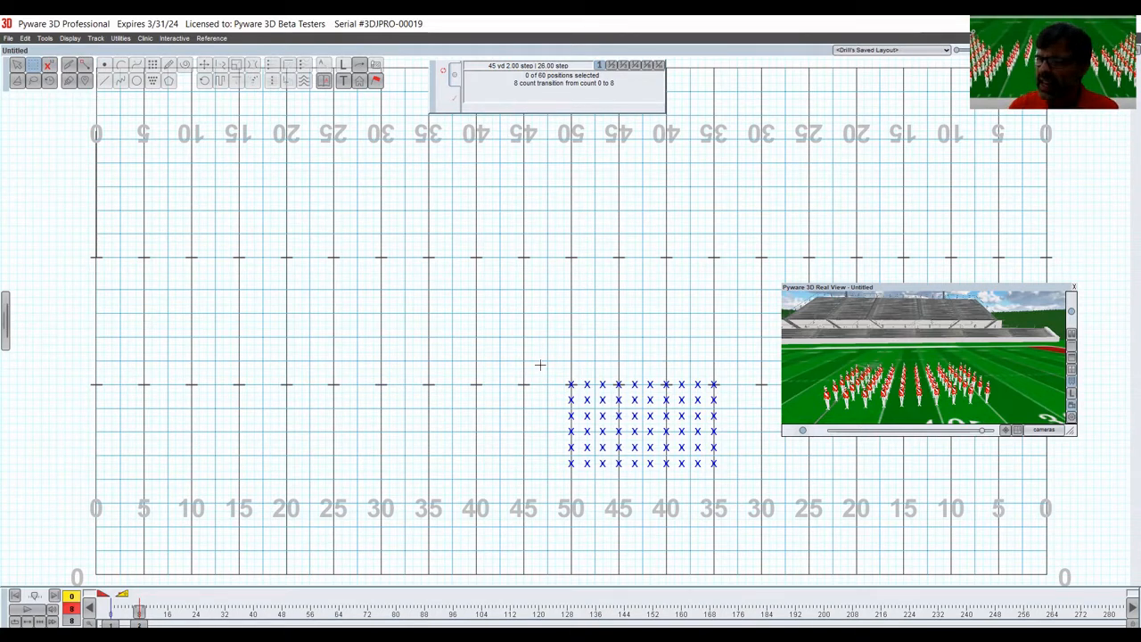
# - Clear the performer selection and set the pointer selection tool as the default tool
pyautogui.moveTo(562, 364); pyautogui.dragTo(727, 425)
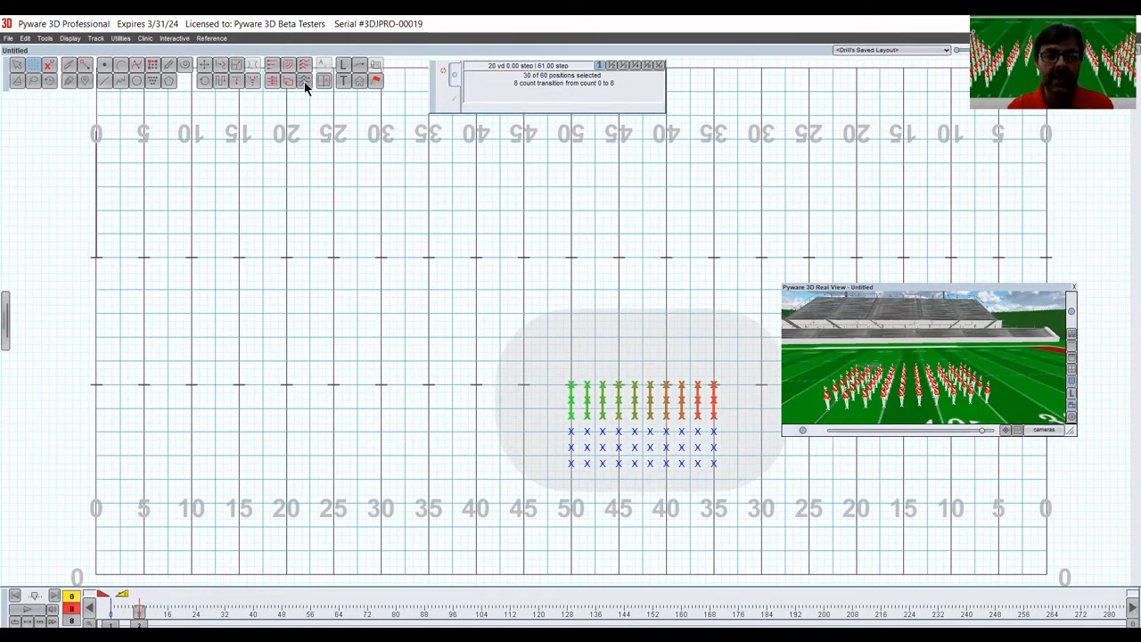
pyautogui.click(309, 213)
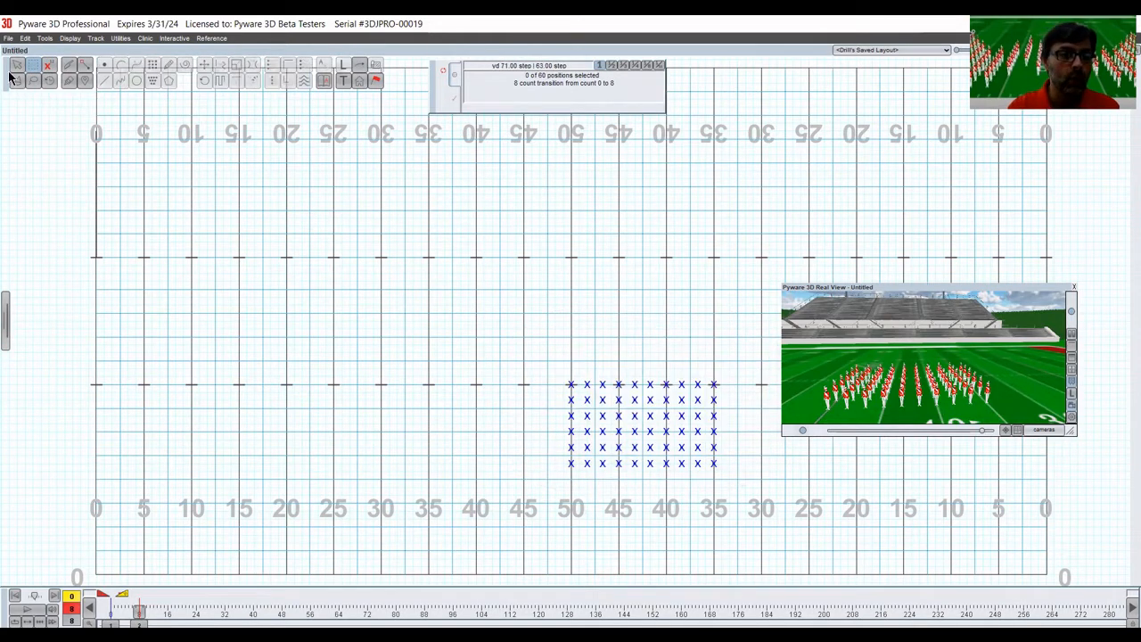
pyautogui.click(32, 64)
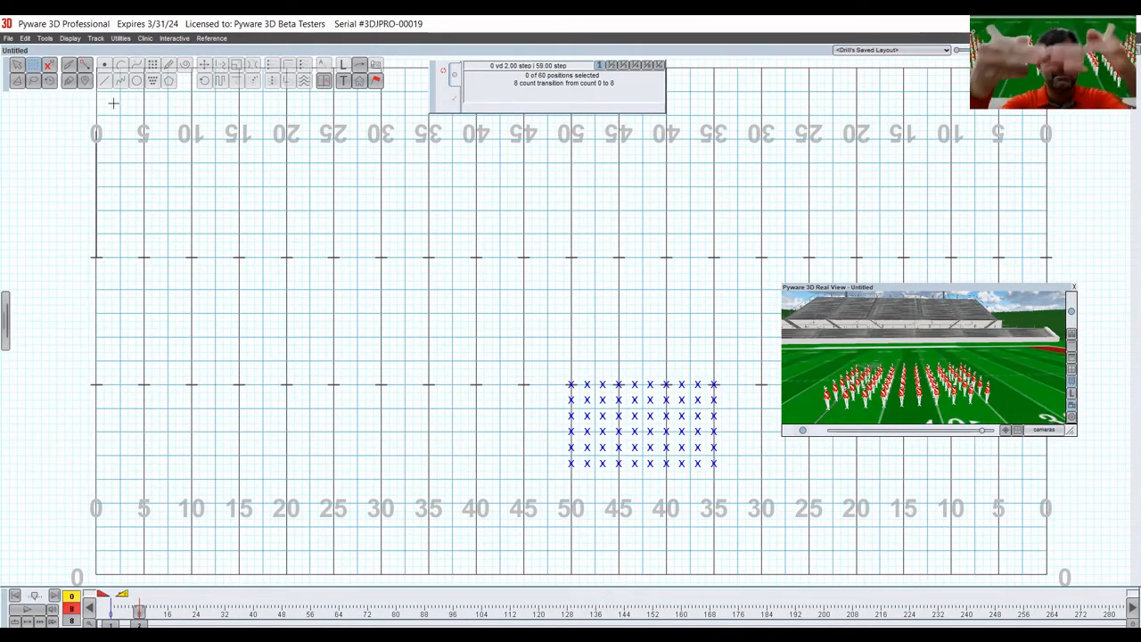
pyautogui.click(16, 71)
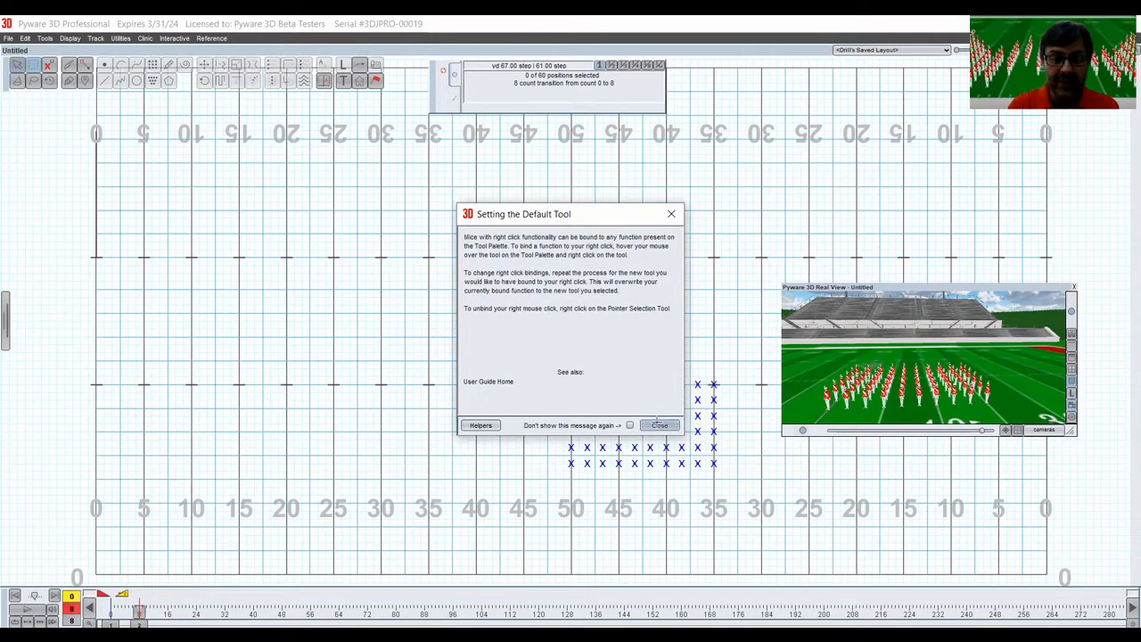
pyautogui.click(656, 425)
pyautogui.click(541, 356)
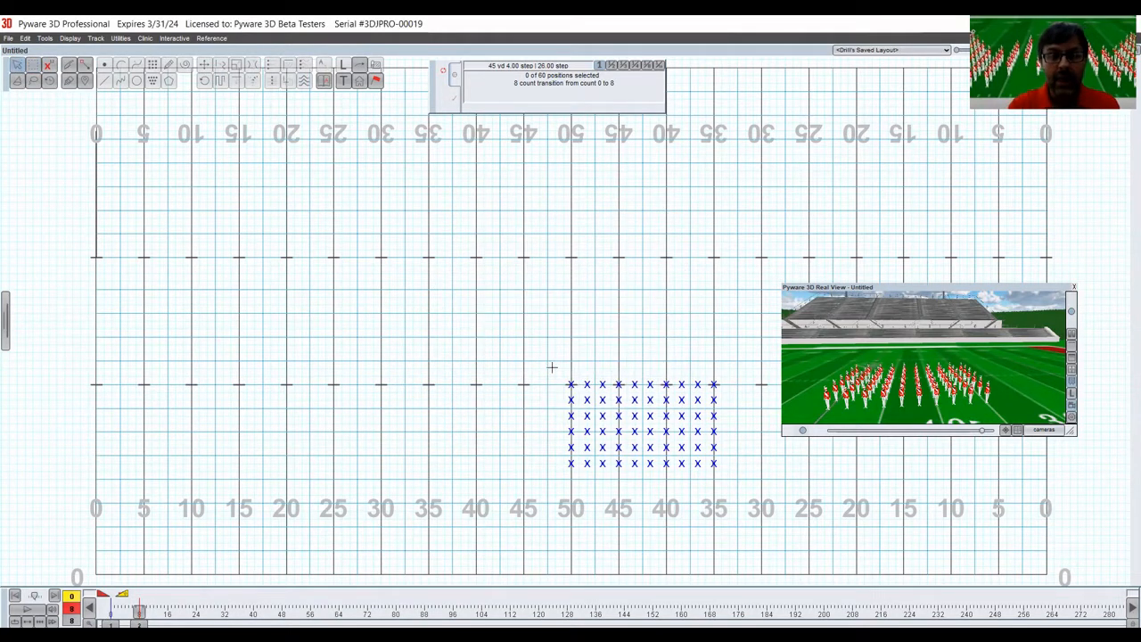
# - Select the back three rows of the block and try switching the leaders of the first two files with the Oblique tool
pyautogui.moveTo(527, 357)
pyautogui.mouseDown()
pyautogui.moveTo(550, 372)
pyautogui.moveTo(740, 403)
pyautogui.mouseUp()
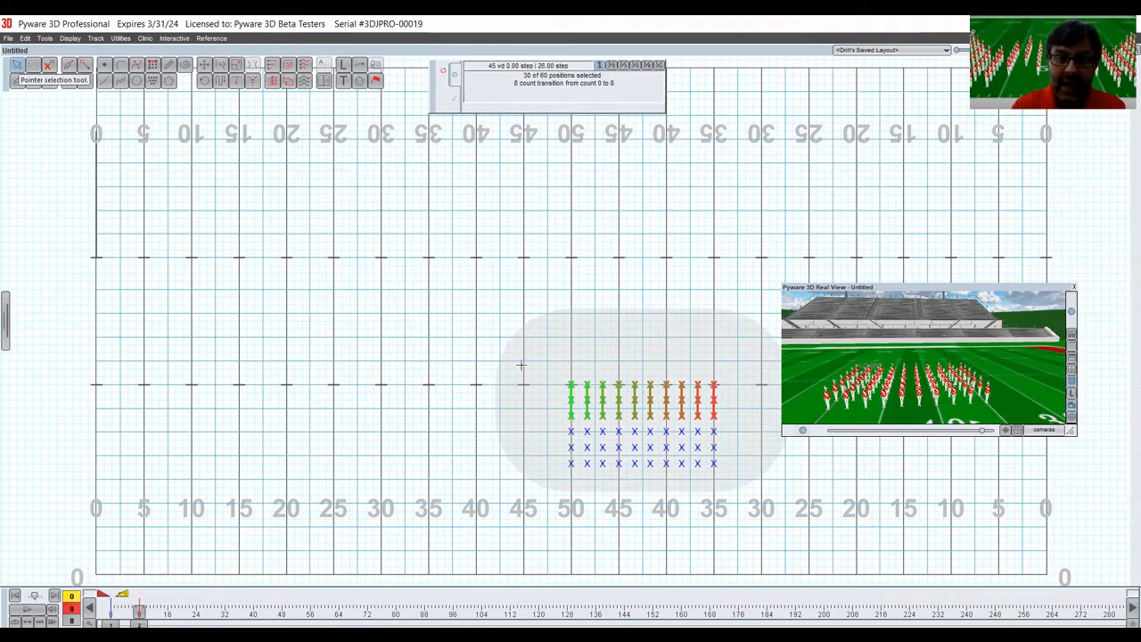
pyautogui.click(304, 80)
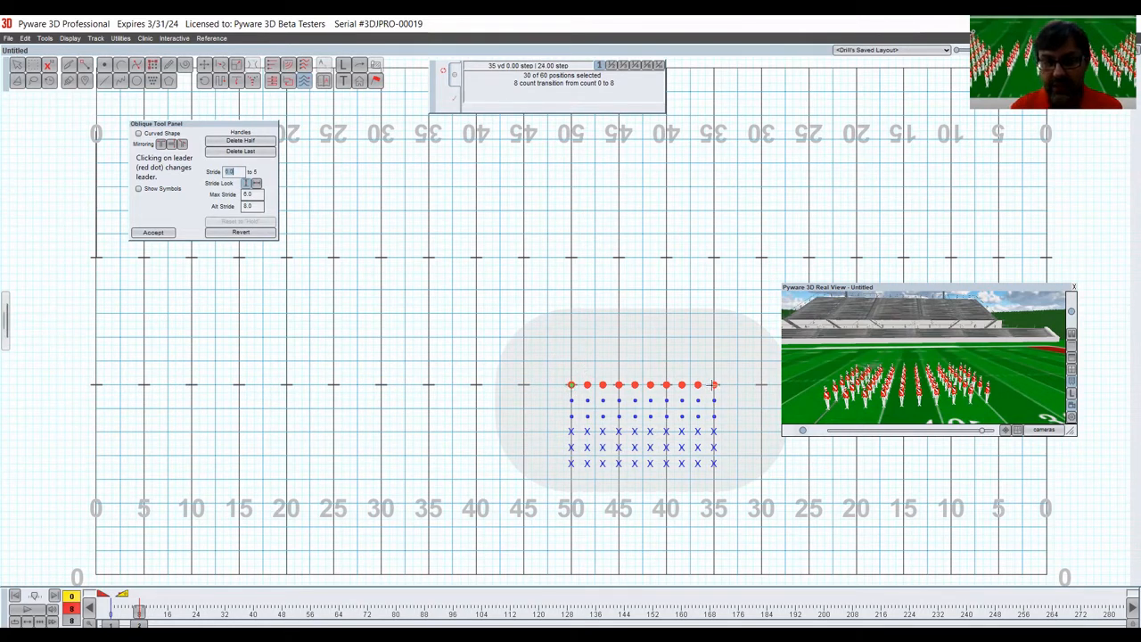
pyautogui.click(571, 416)
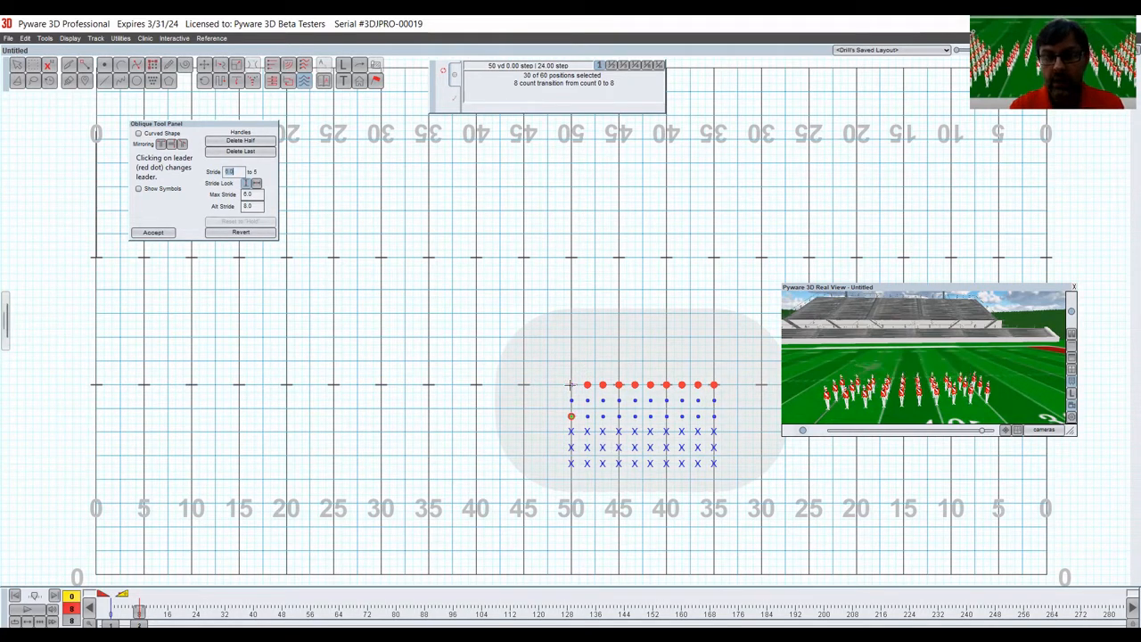
pyautogui.click(588, 385)
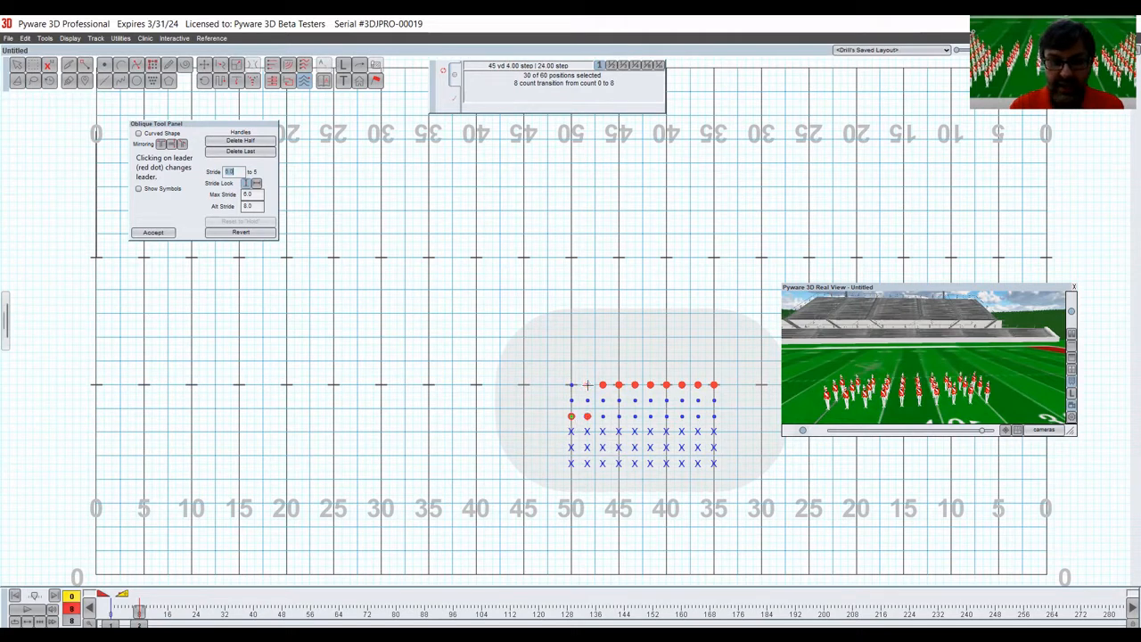
pyautogui.click(588, 416)
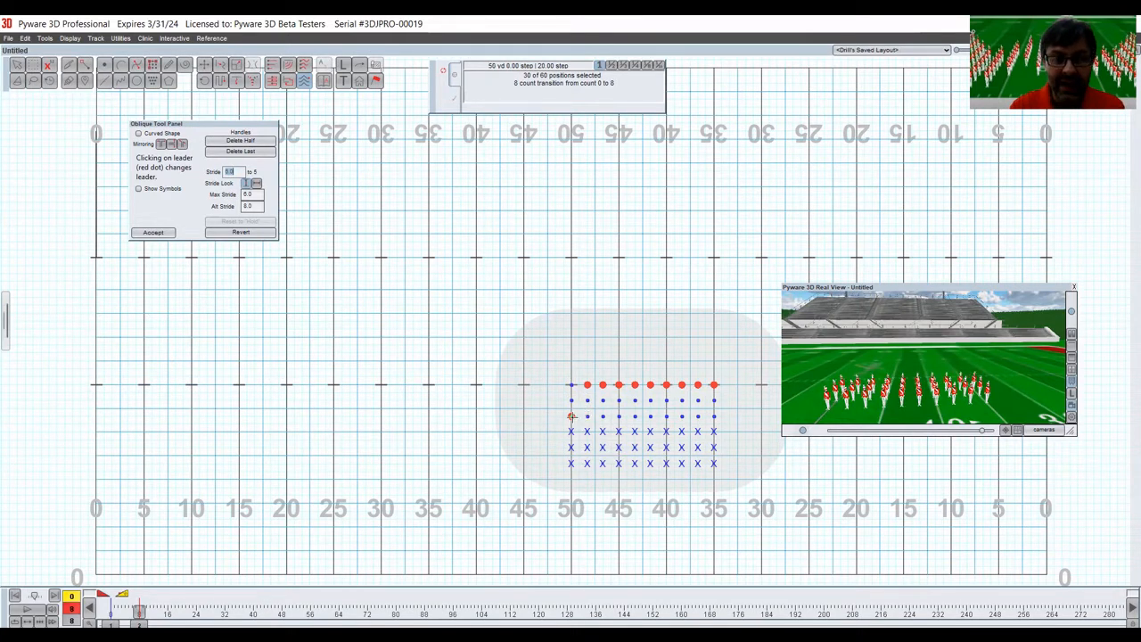
pyautogui.click(572, 416)
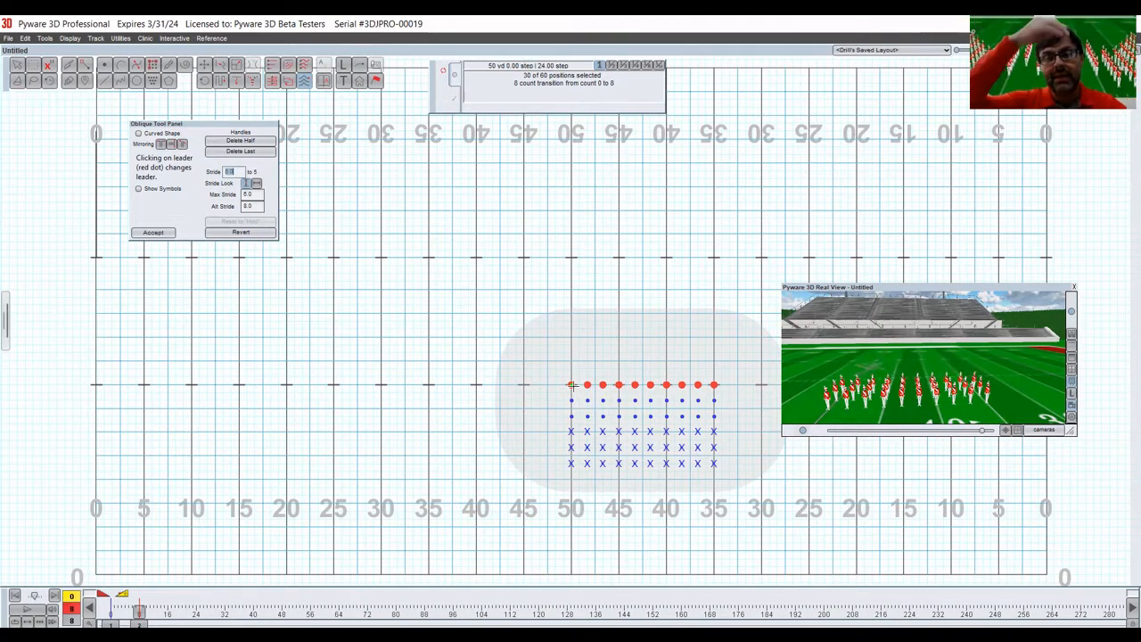
pyautogui.click(443, 310)
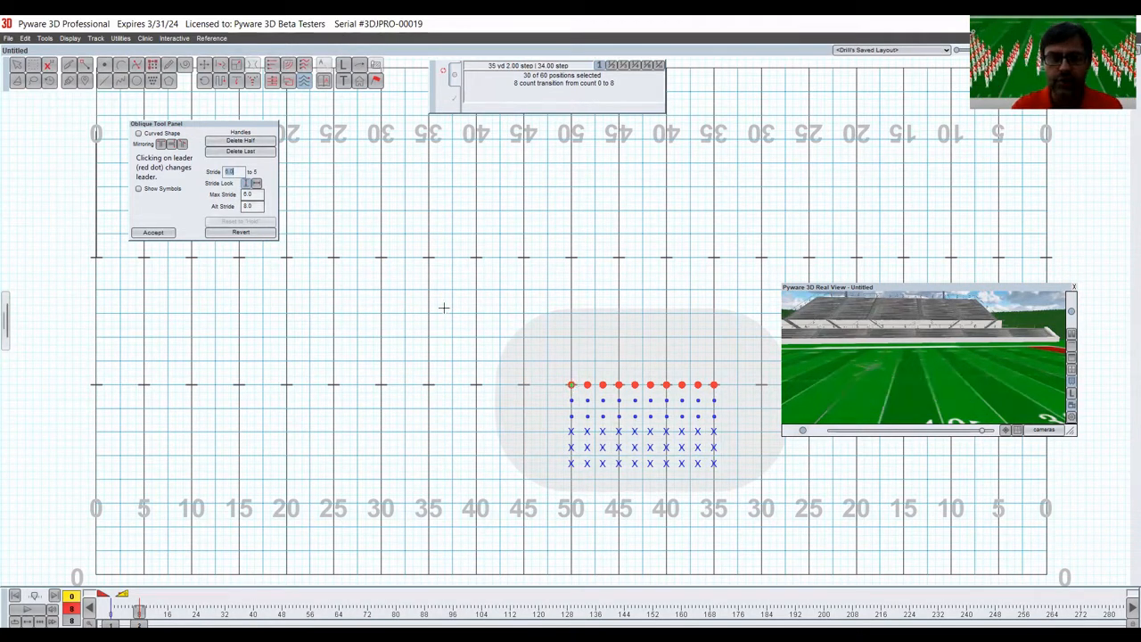
pyautogui.click(69, 80)
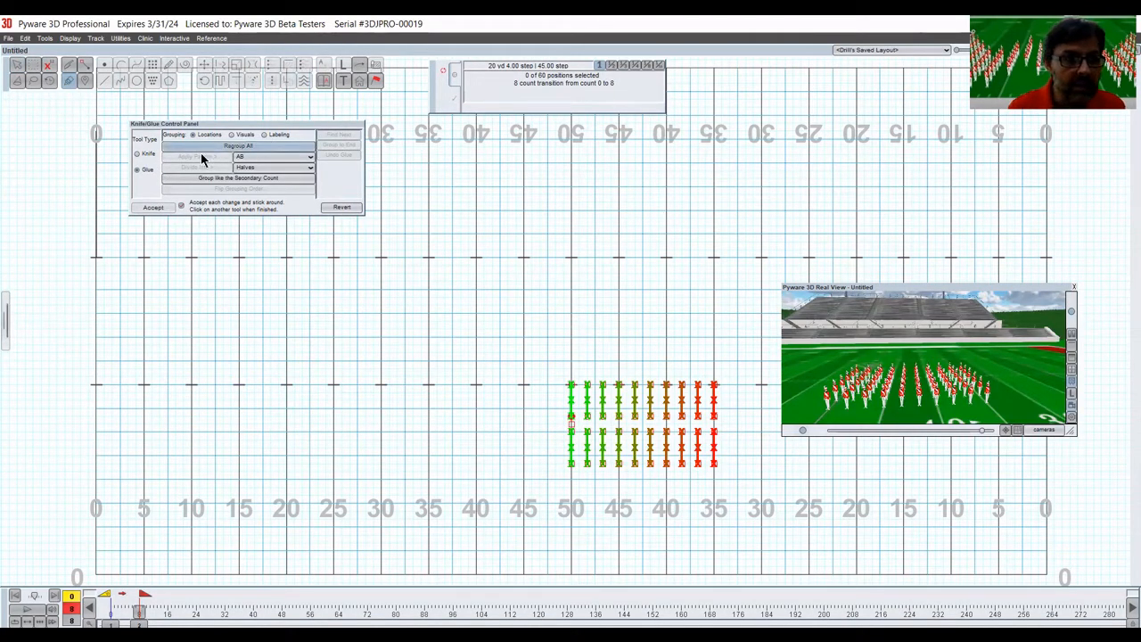
pyautogui.click(341, 207)
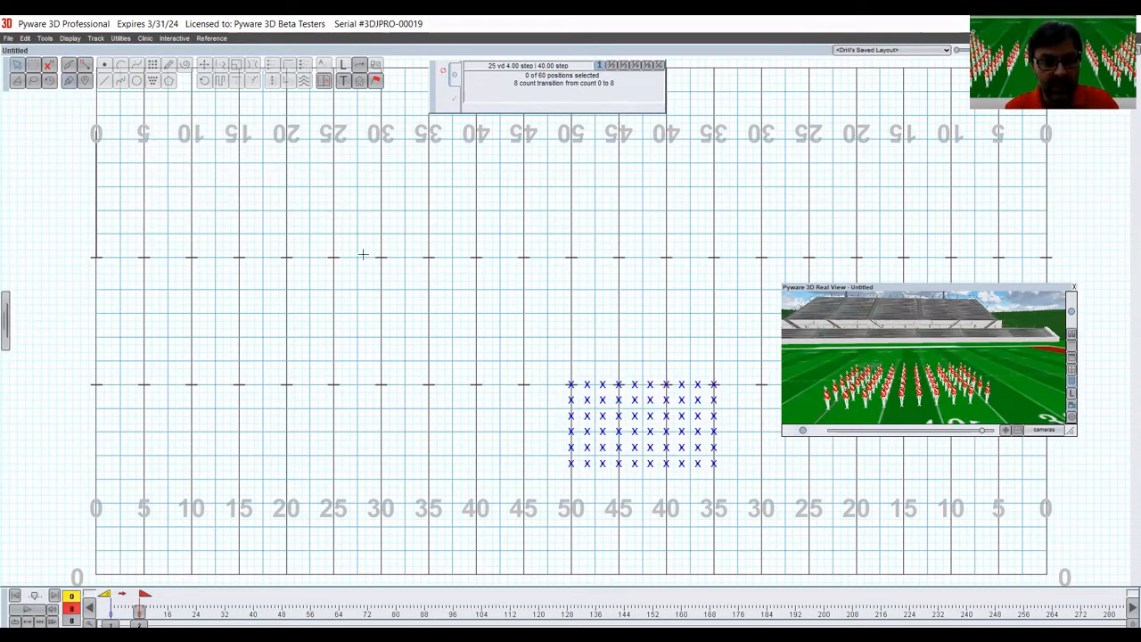
# - Select every performer in the block and permanently delete them from the entire drill
pyautogui.hotkey('ctrl', 'a')
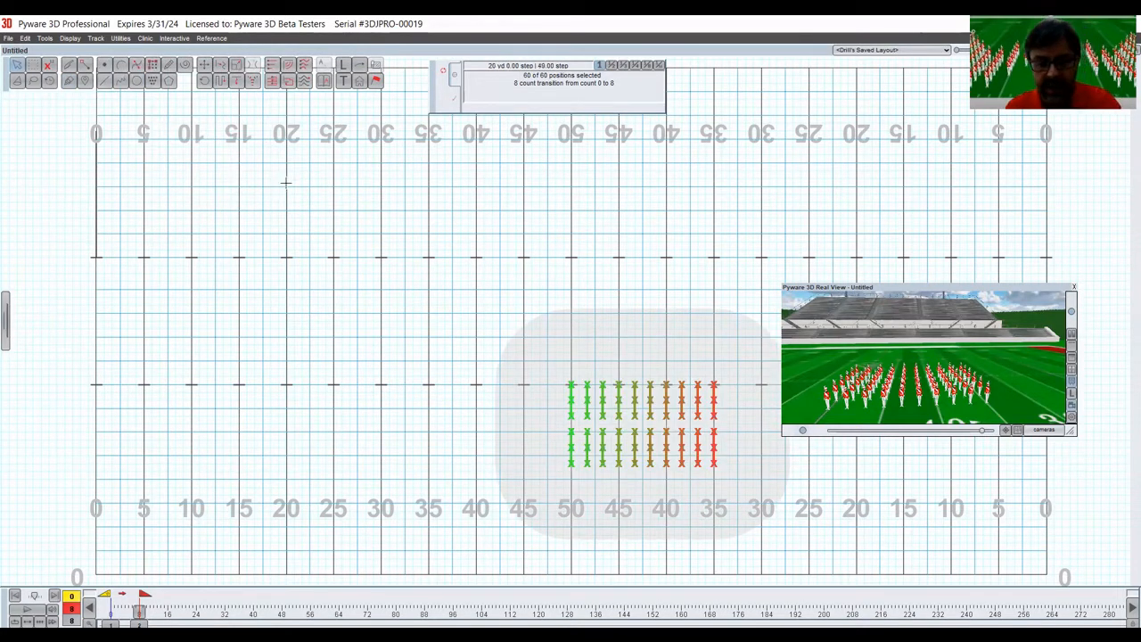
pyautogui.press('Delete')
pyautogui.click(481, 308)
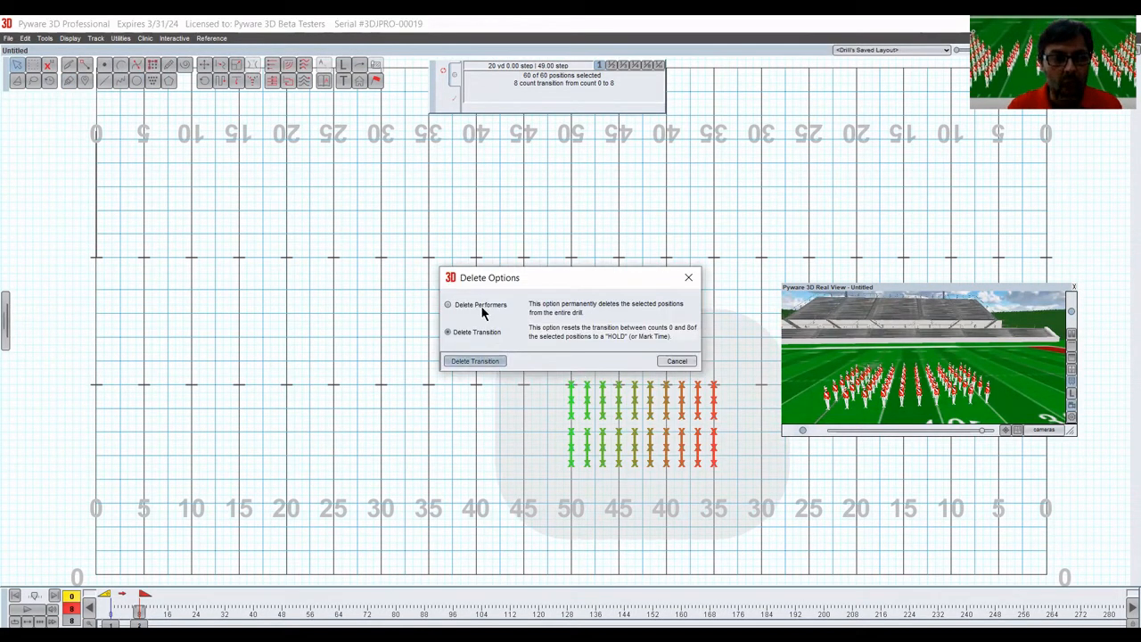
pyautogui.click(475, 362)
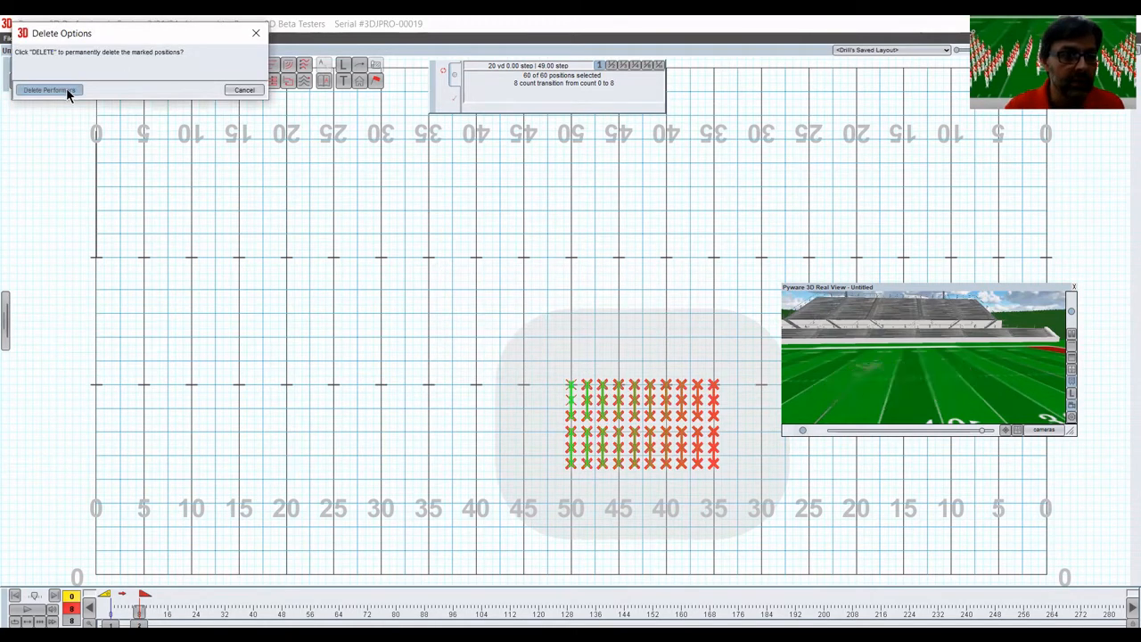
pyautogui.press('Delete')
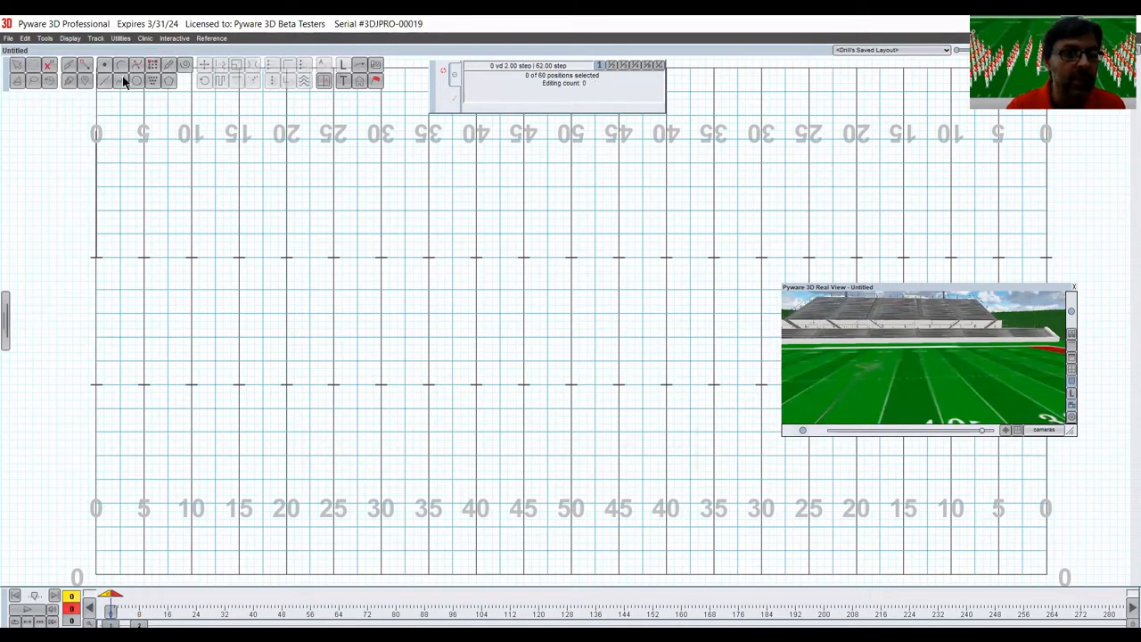
# - Create a 6 by 10 block of performers at 2-step intervals at count 0, extending forward from the front hash between the 45 and opposite 40 yard lines
pyautogui.click(156, 69)
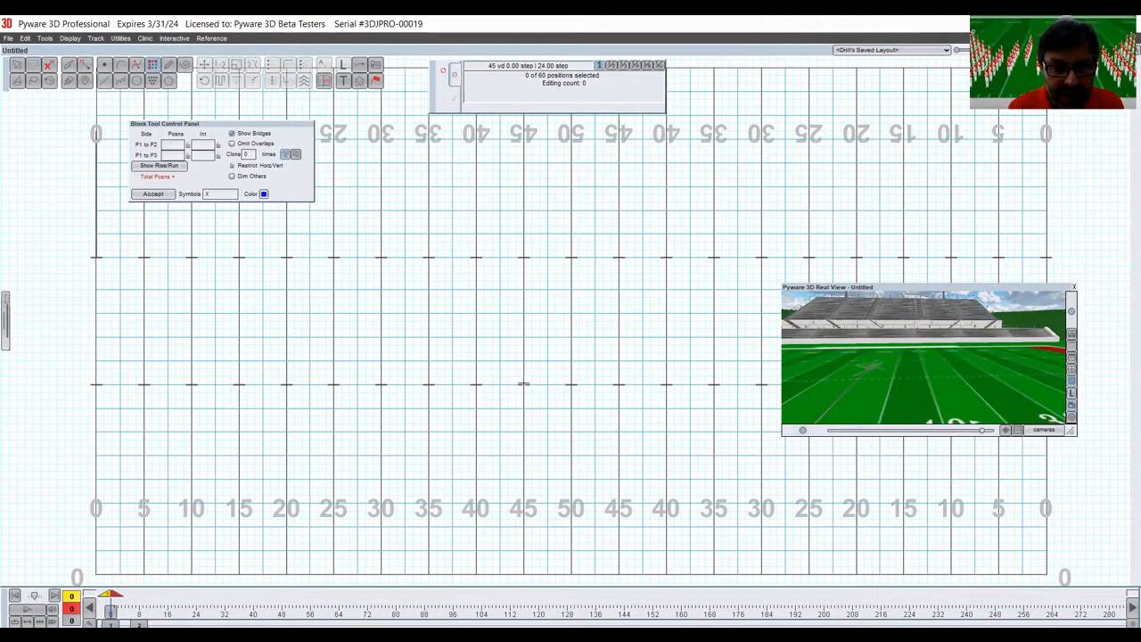
pyautogui.moveTo(524, 384); pyautogui.dragTo(524, 461)
pyautogui.click(714, 385)
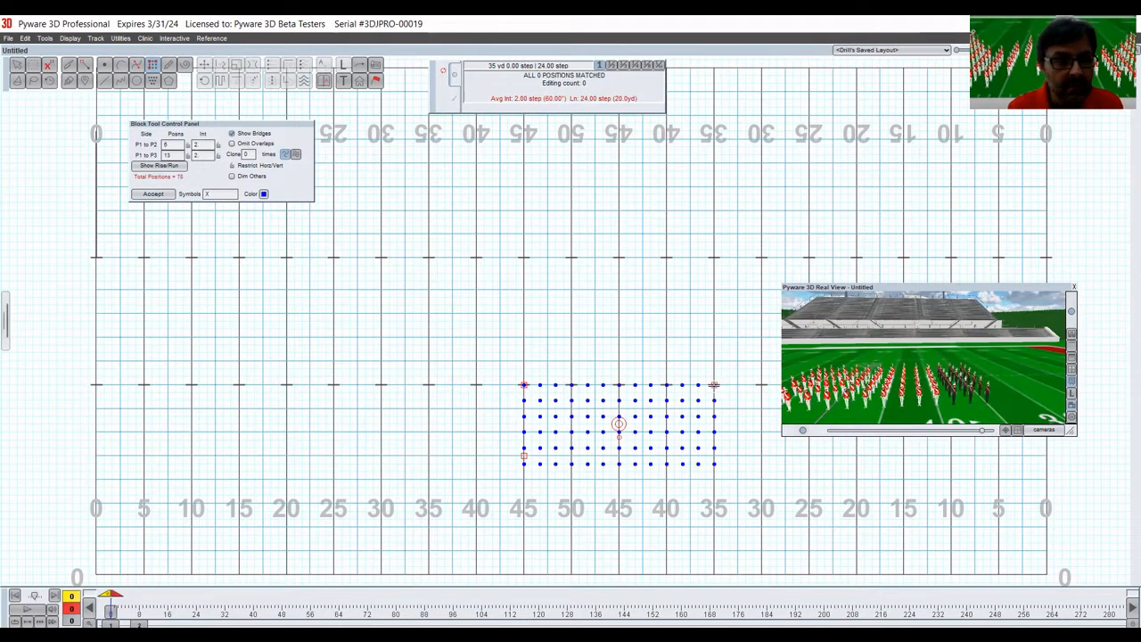
pyautogui.moveTo(714, 385); pyautogui.dragTo(666, 385)
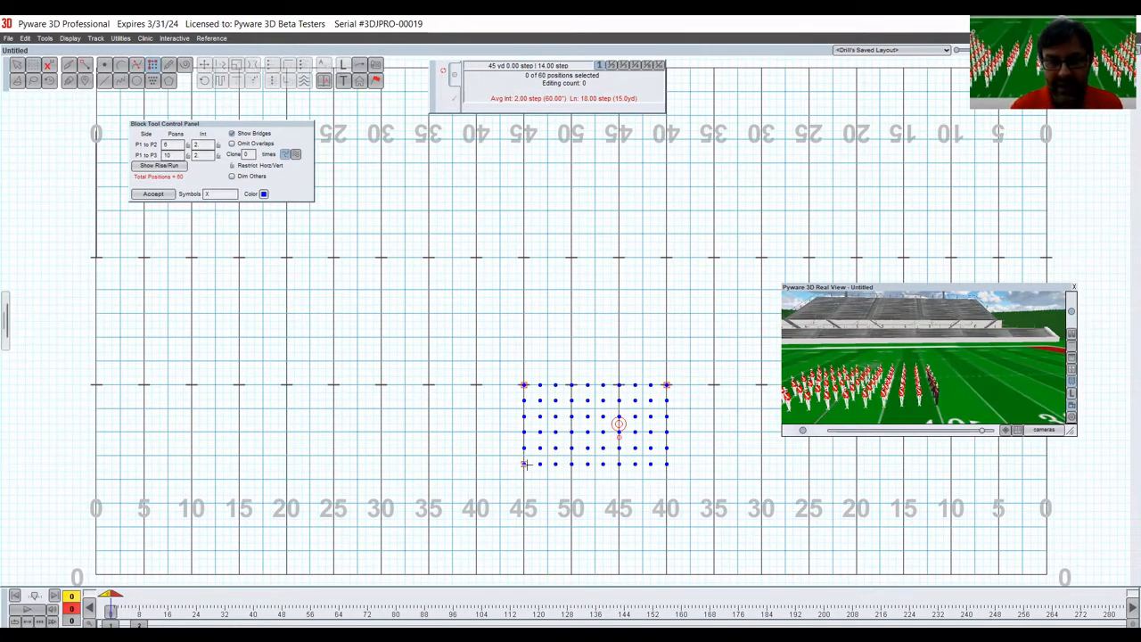
pyautogui.press('Return')
# - Apply the Military Red uniform fabric and the Red White Shako.jpg hat fabric to all performers in the new block
pyautogui.hotkey('ctrl', 'a')
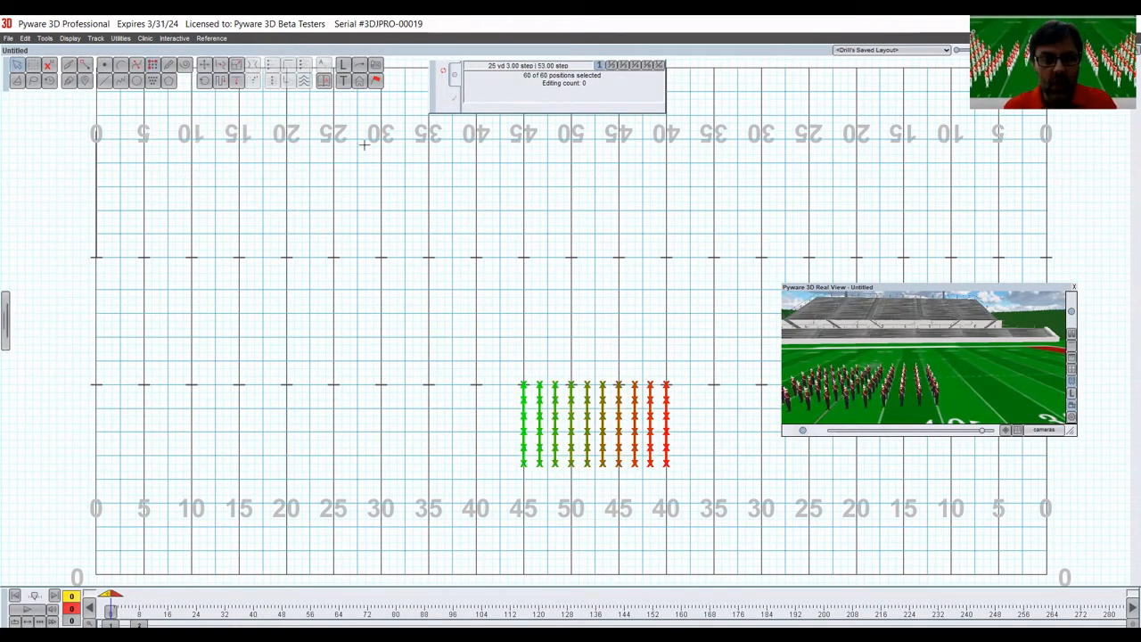
pyautogui.click(376, 80)
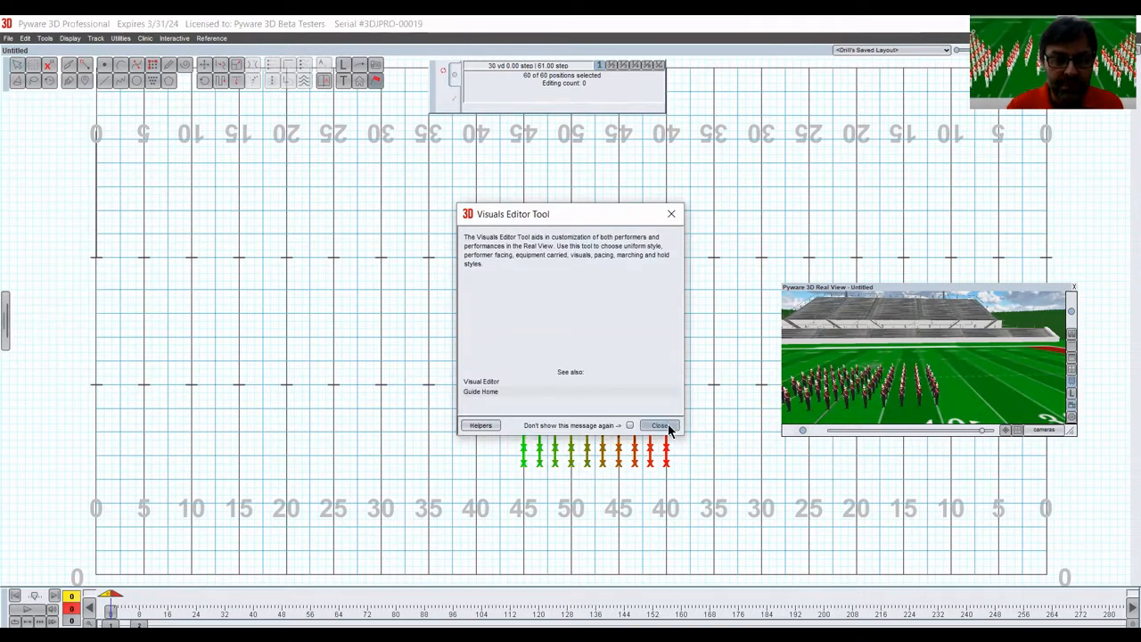
pyautogui.click(659, 425)
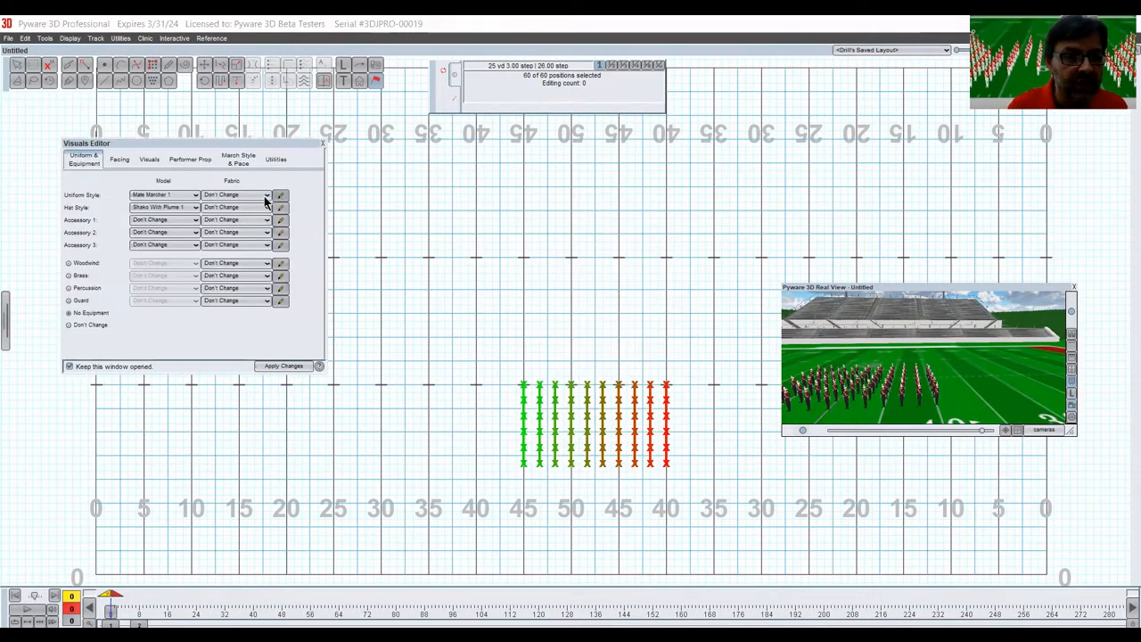
pyautogui.click(266, 195)
pyautogui.click(250, 214)
pyautogui.click(247, 206)
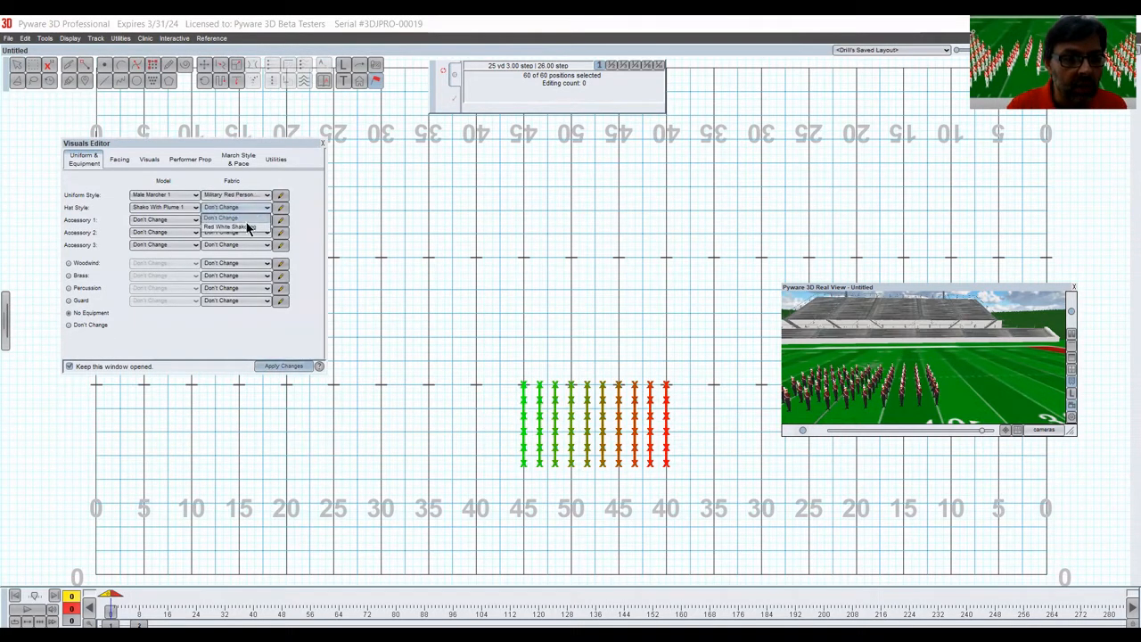
pyautogui.click(241, 226)
pyautogui.click(281, 366)
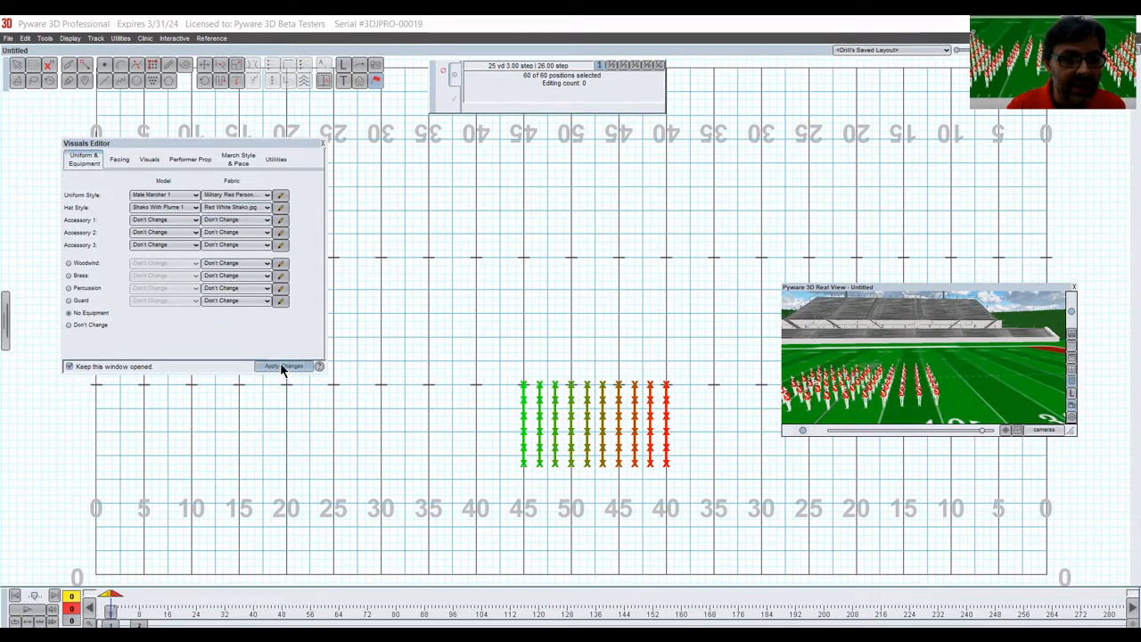
pyautogui.click(322, 145)
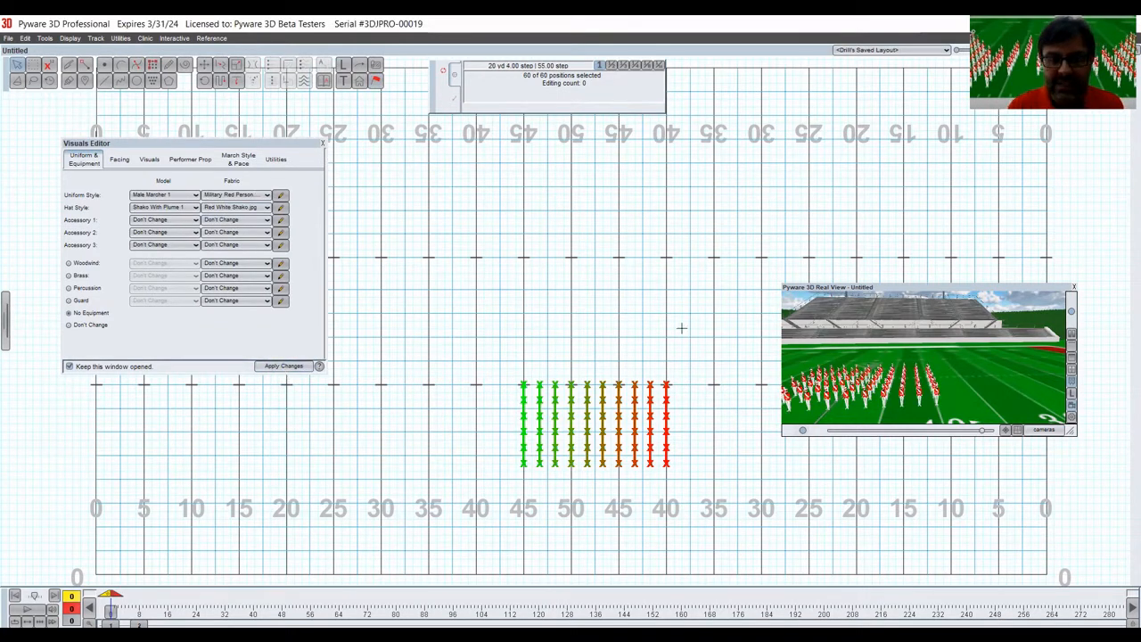
# - Enlarge the Real View window and shift its camera sideways to frame the block, leaving all performers deselected
pyautogui.click(802, 431)
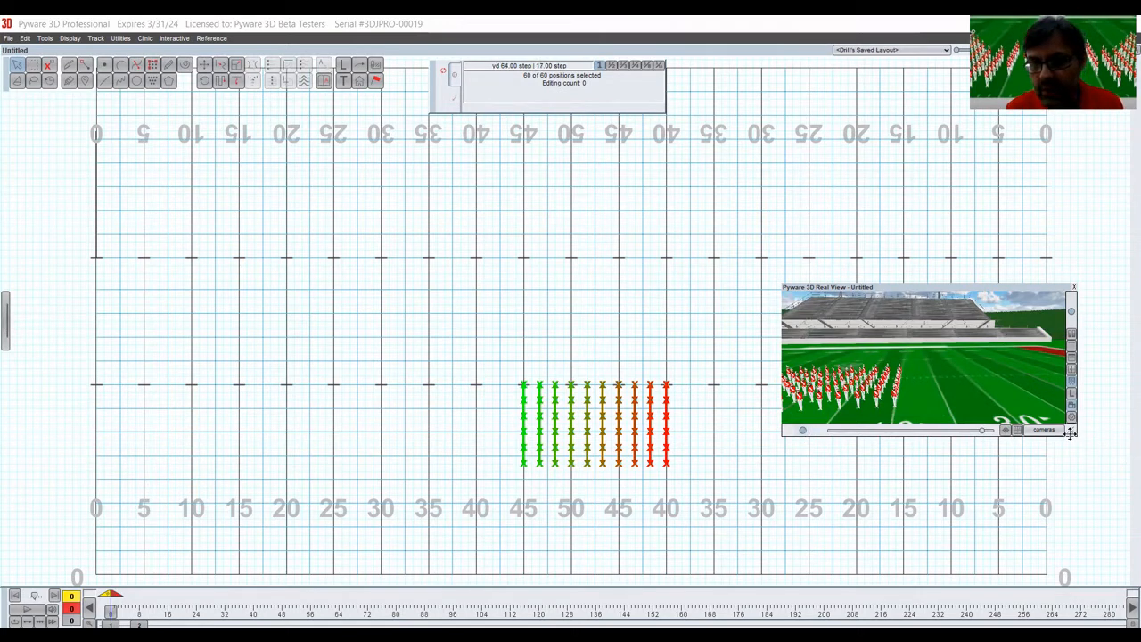
pyautogui.moveTo(1070, 432); pyautogui.dragTo(1132, 533)
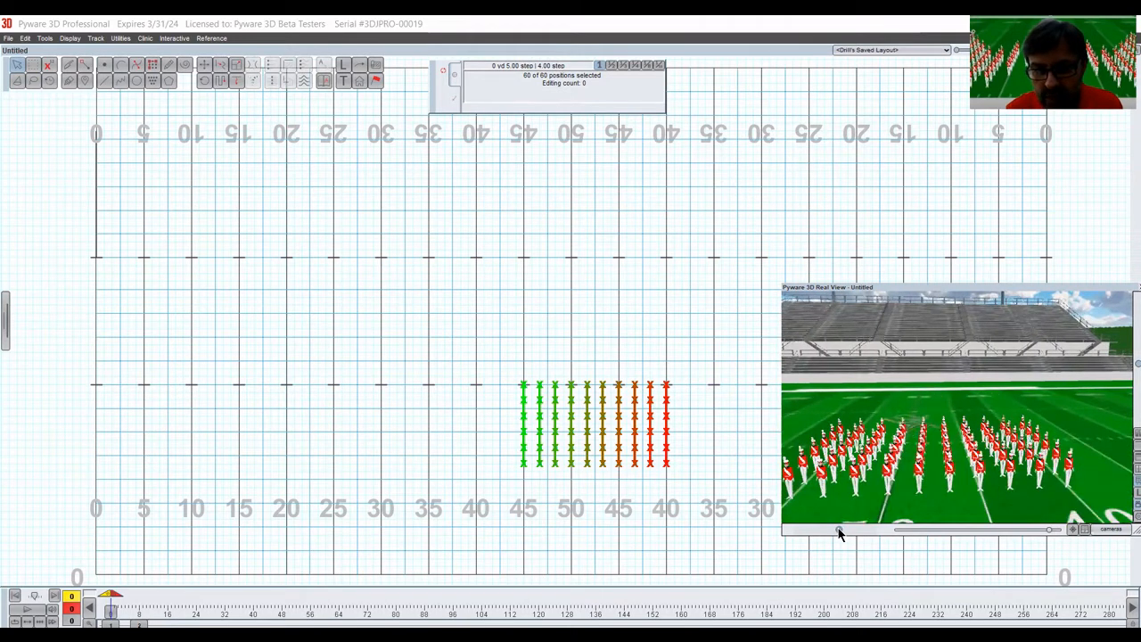
pyautogui.click(476, 324)
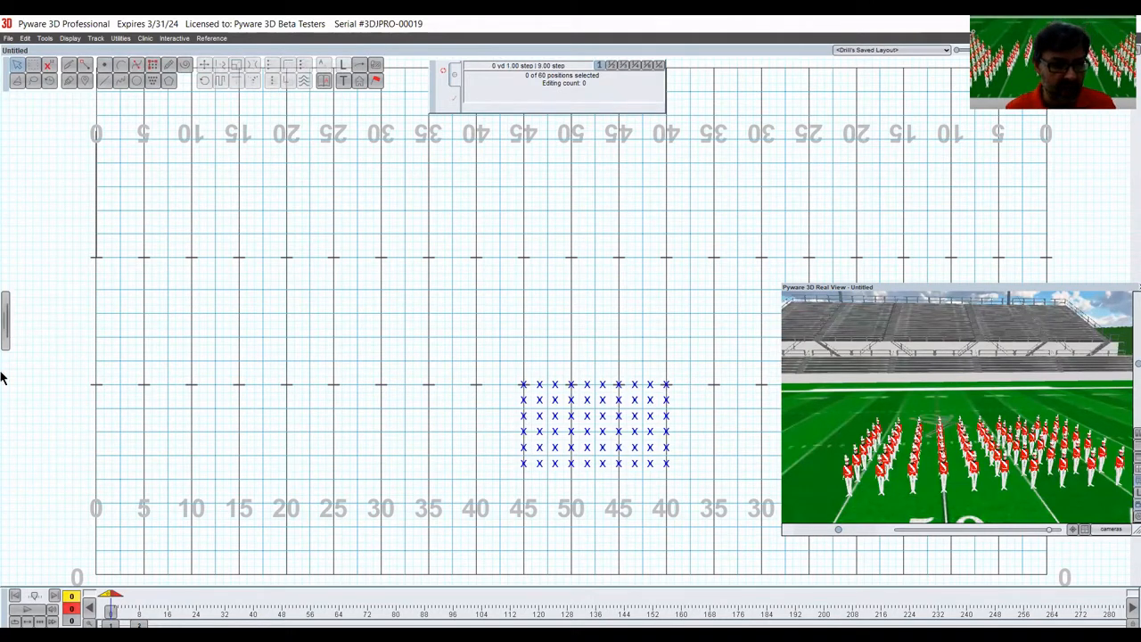
# - Replace the page tab at count 8 in the production sheet with a new one at count 16
pyautogui.click(6, 333)
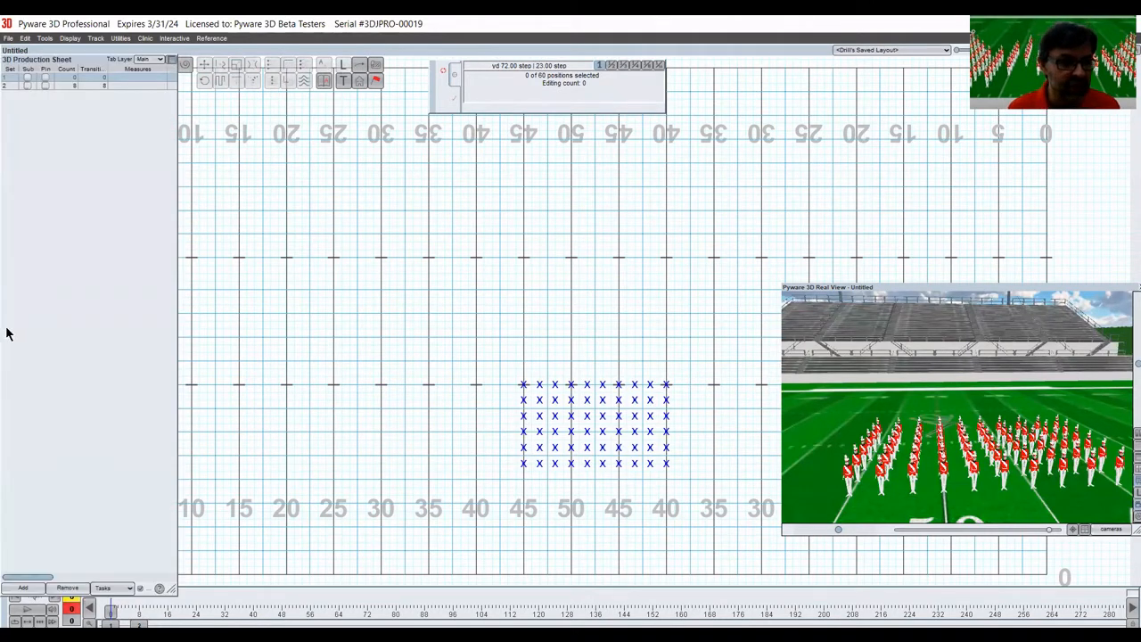
pyautogui.click(68, 86)
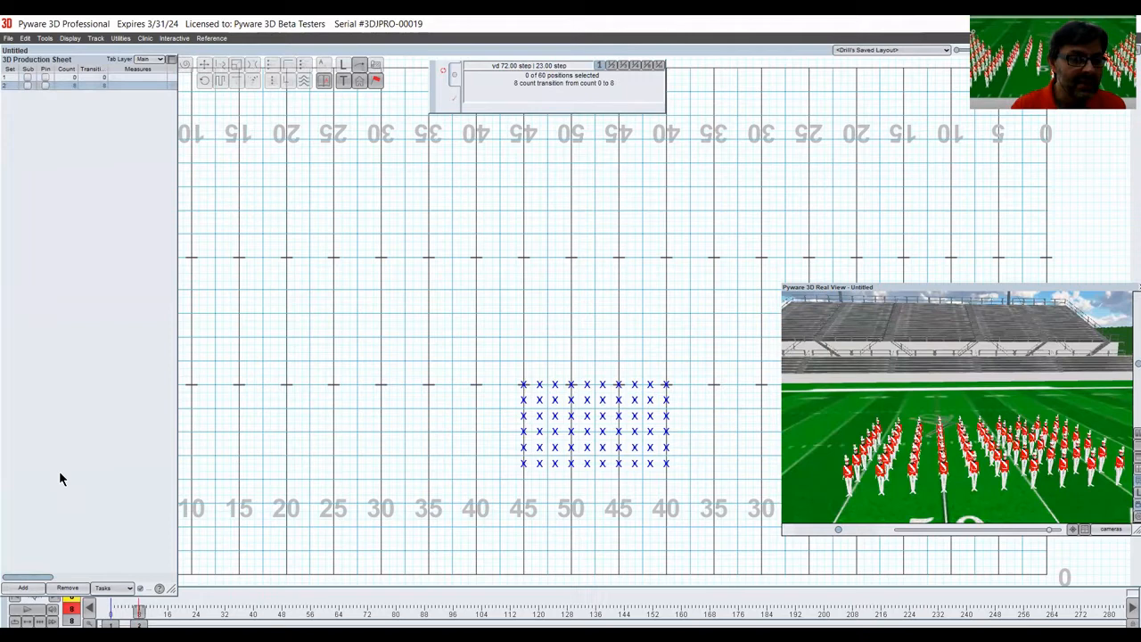
pyautogui.click(68, 588)
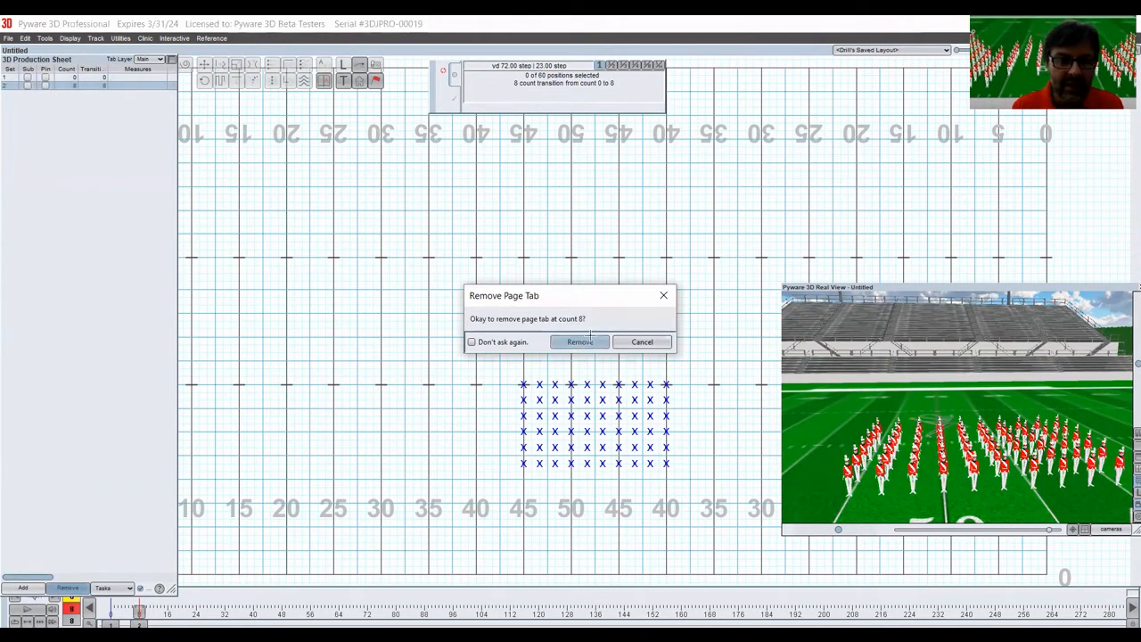
pyautogui.click(585, 340)
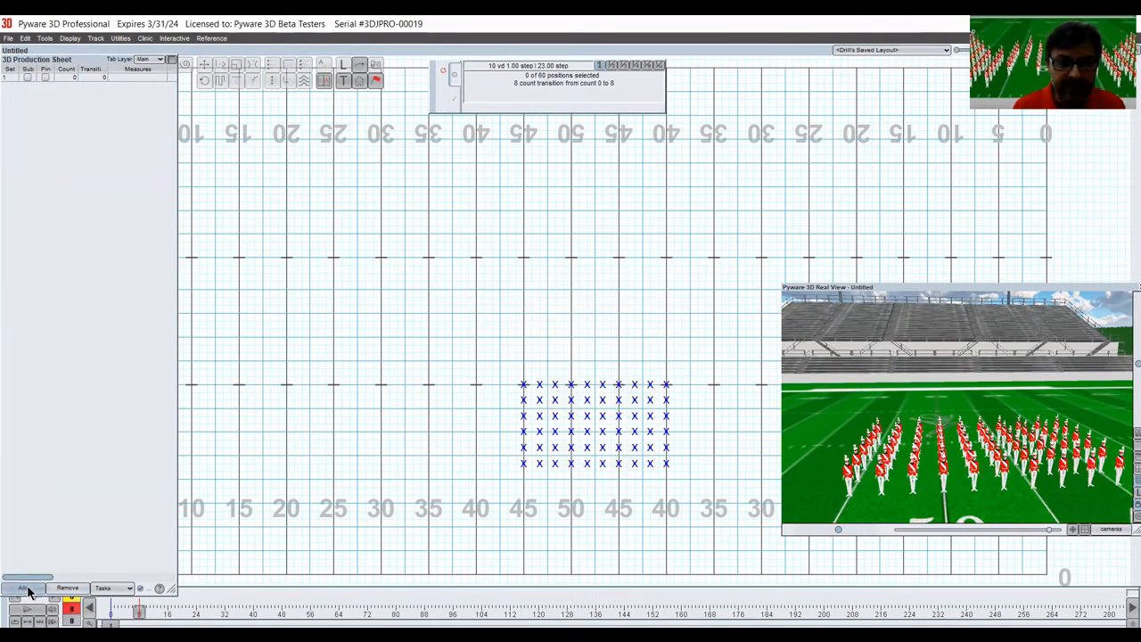
pyautogui.click(25, 588)
pyautogui.press('Return')
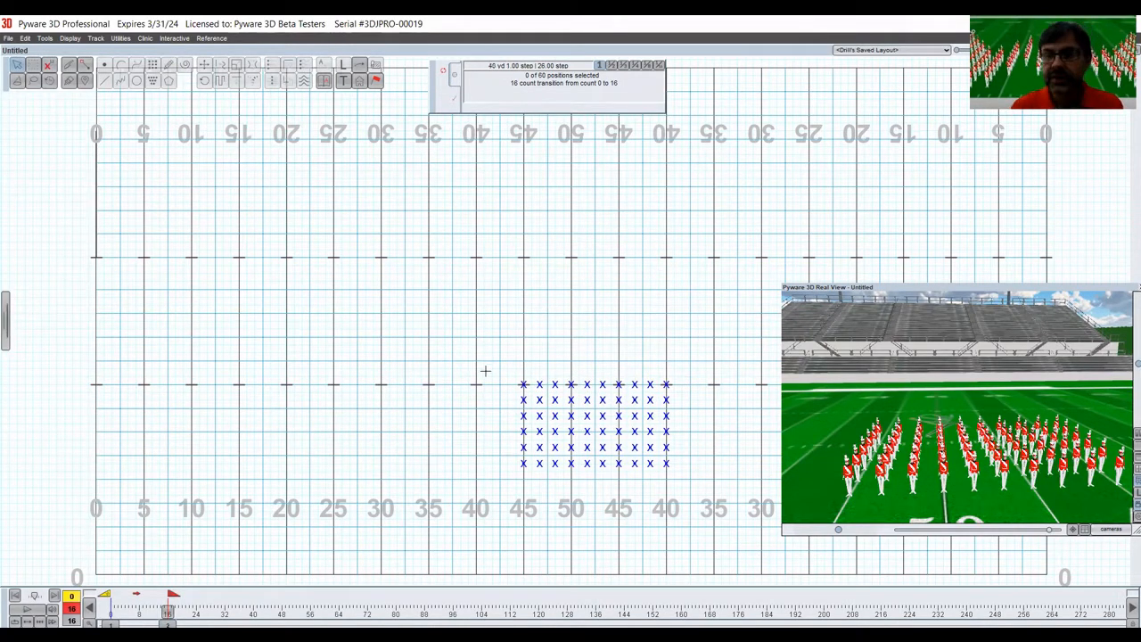
pyautogui.moveTo(484, 363); pyautogui.dragTo(802, 477)
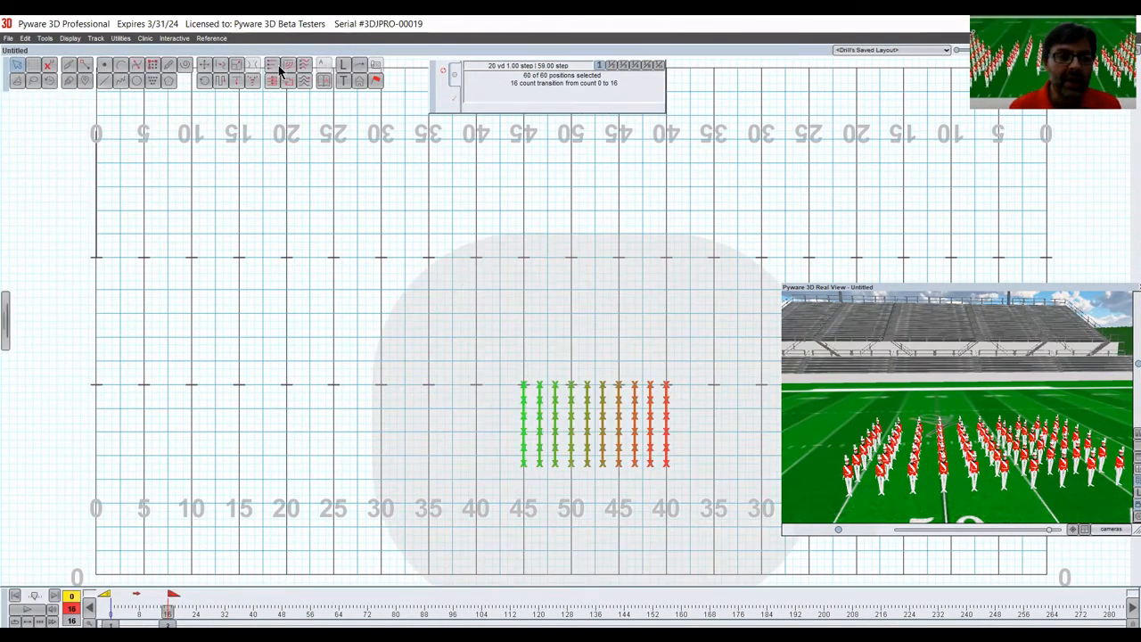
pyautogui.click(304, 81)
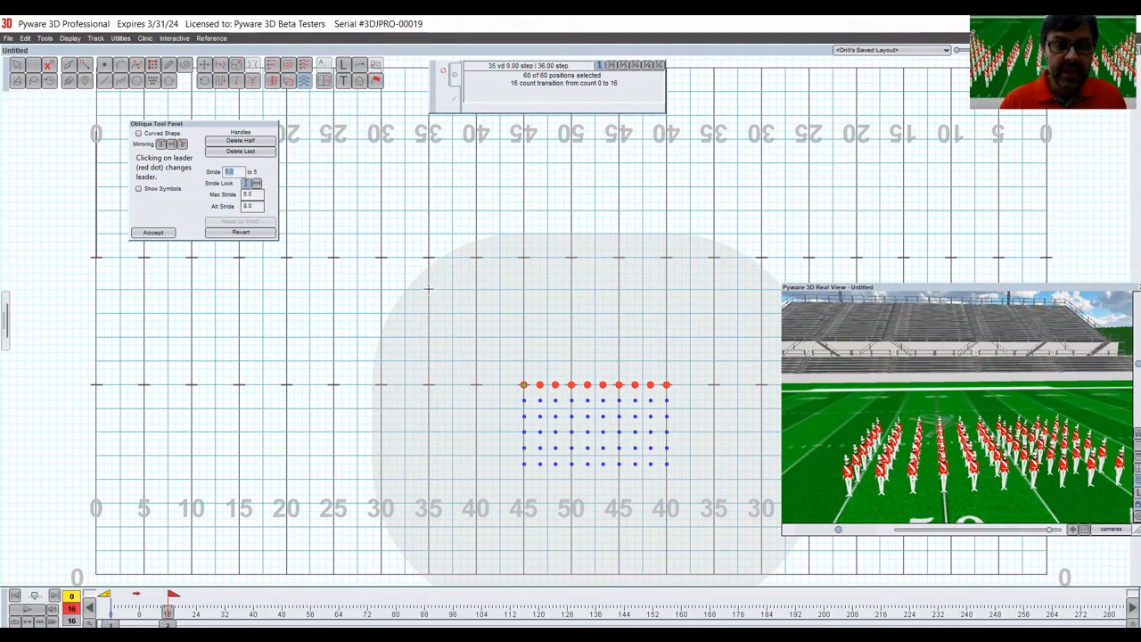
pyautogui.click(428, 287)
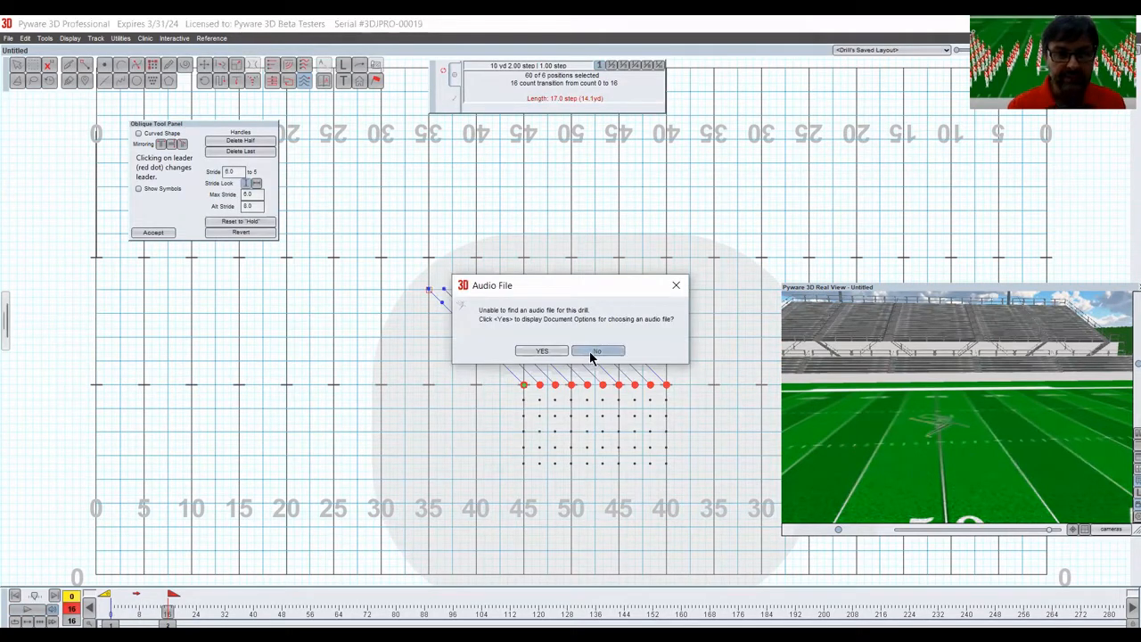
pyautogui.click(595, 352)
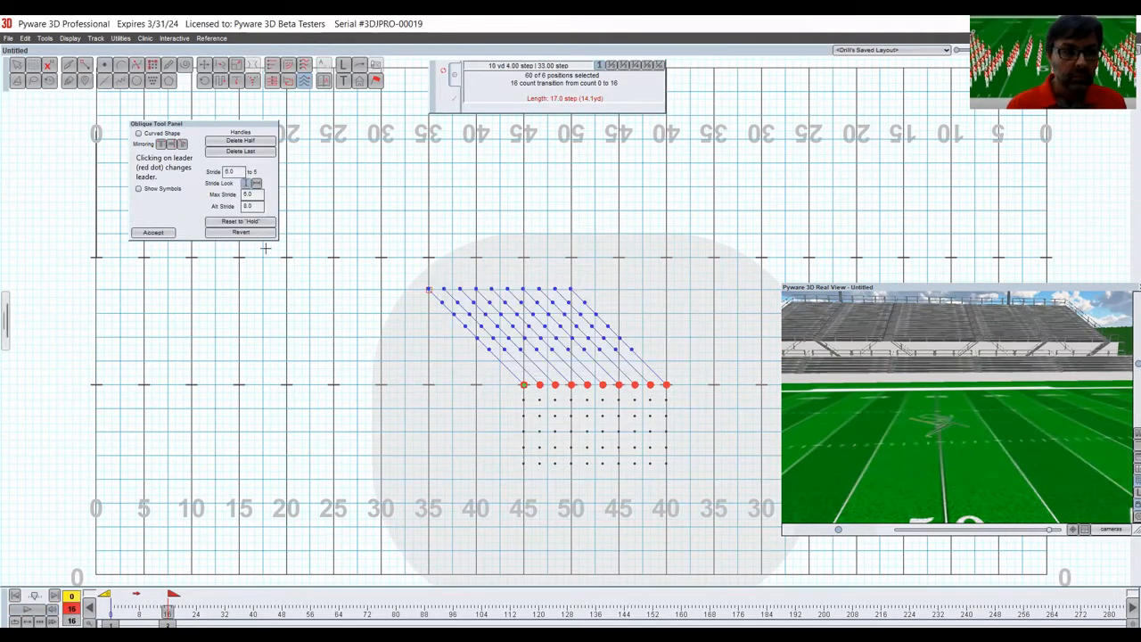
pyautogui.click(340, 265)
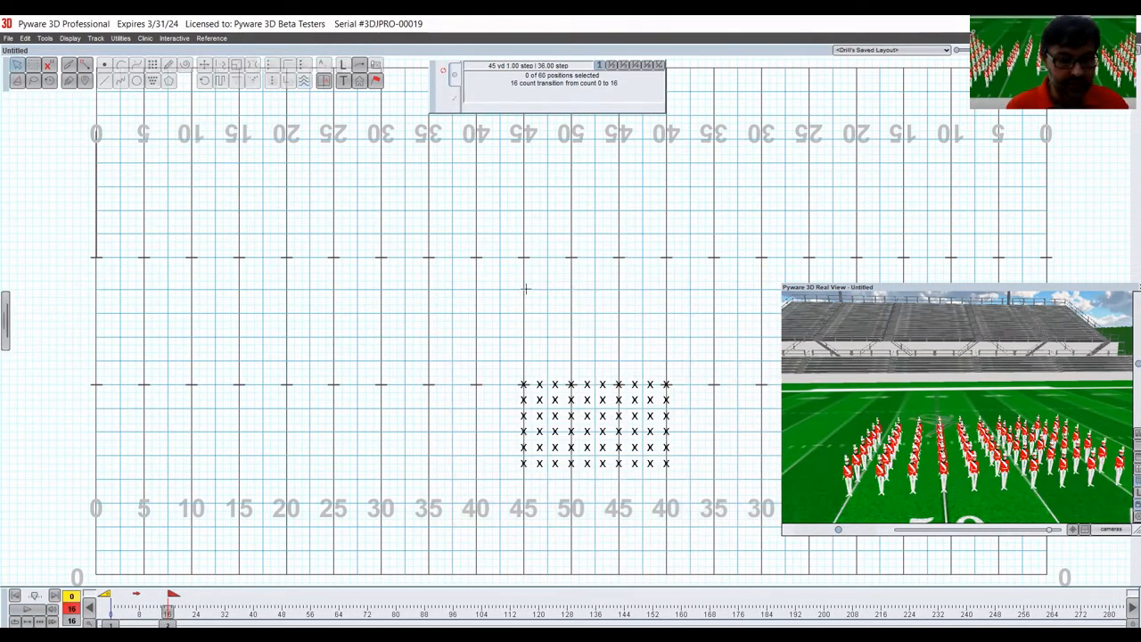
# - Set the upper body facing of all 60 performers to follow the direction of movement, and close the Visuals Editor
pyautogui.hotkey('ctrl', 'a')
pyautogui.click(375, 81)
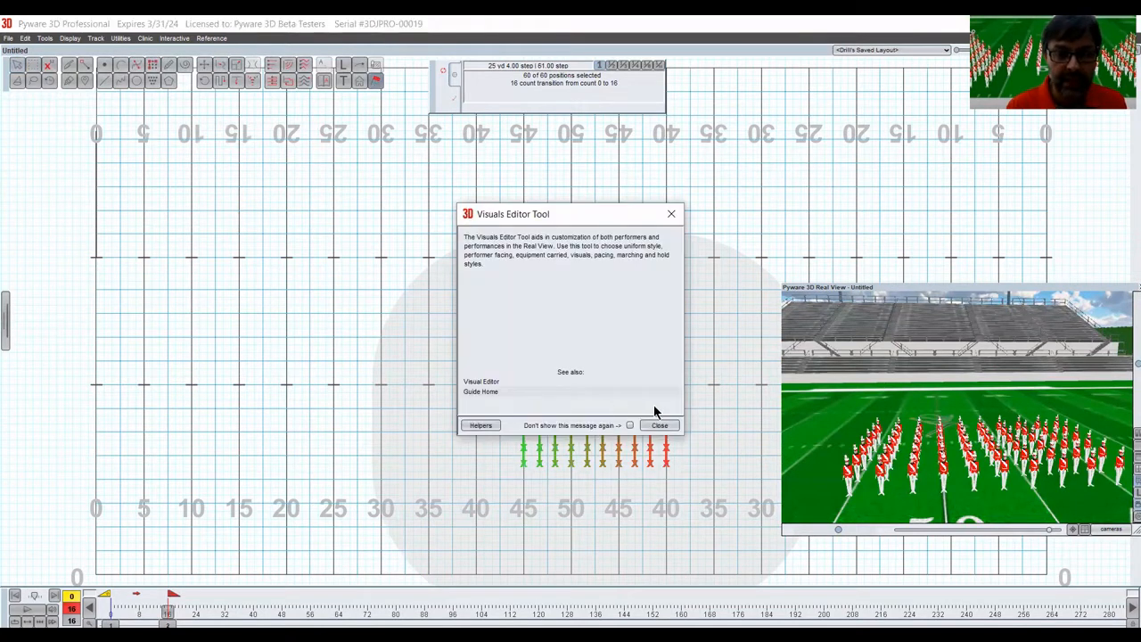
pyautogui.click(126, 155)
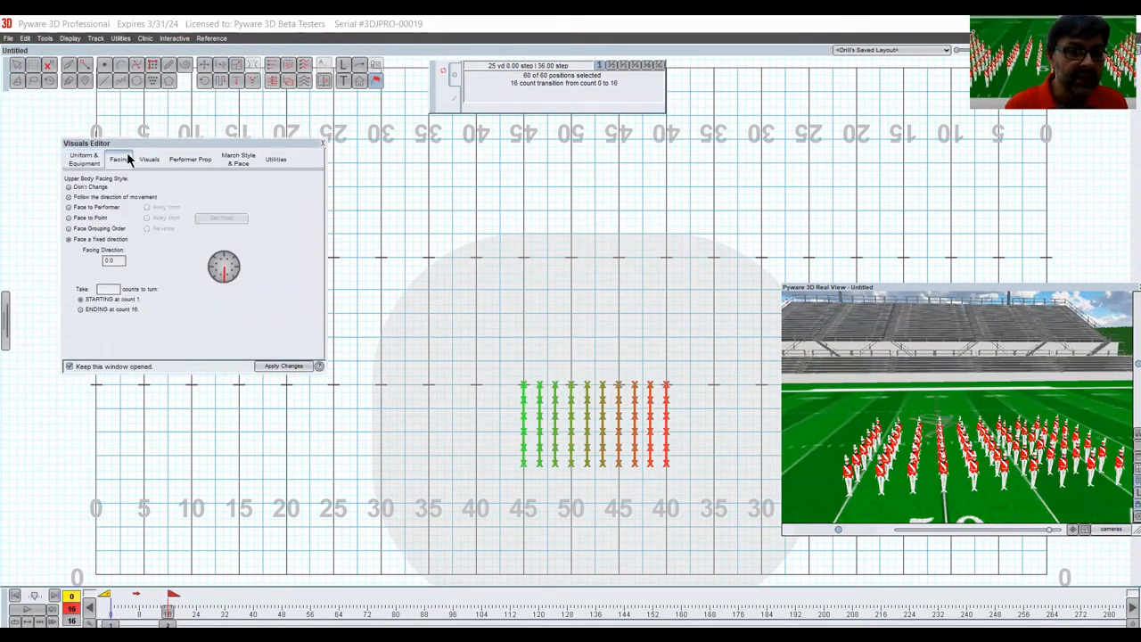
pyautogui.click(96, 197)
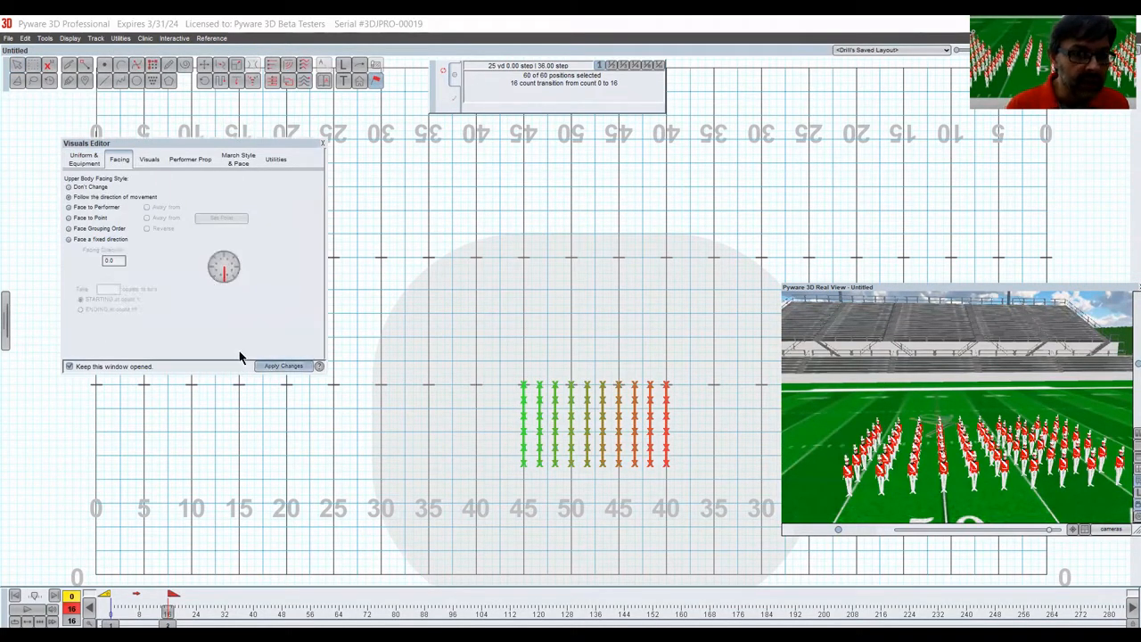
pyautogui.click(285, 367)
pyautogui.click(323, 142)
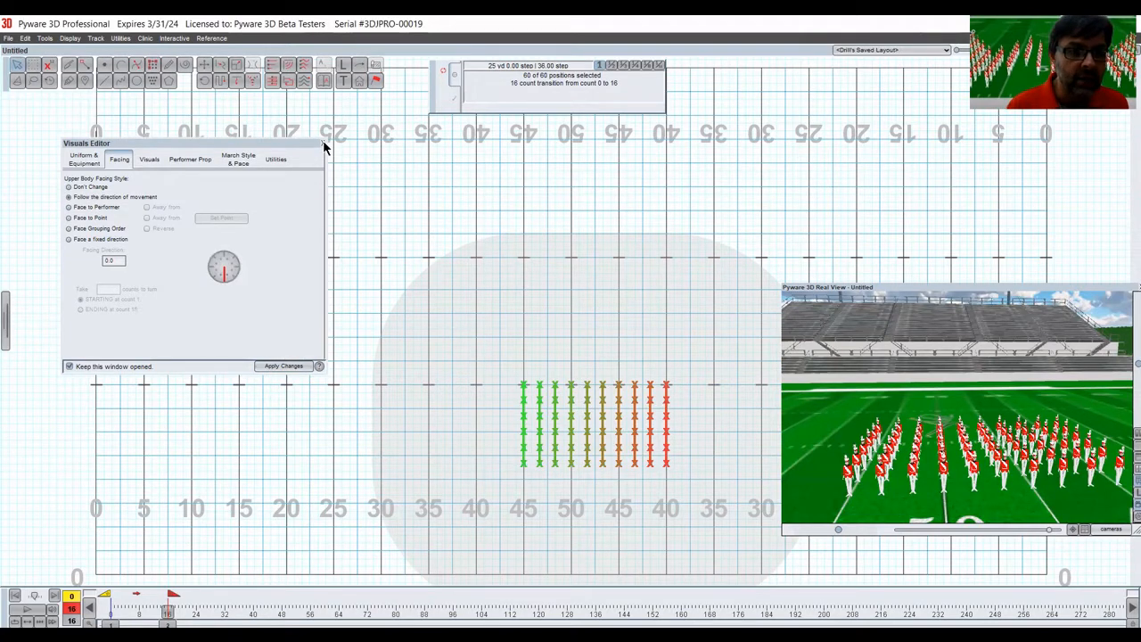
# - Try an Oblique move sending the 45 yard line leader to the 35 yard line at 36 steps, play a preview, and revert the move
pyautogui.click(305, 84)
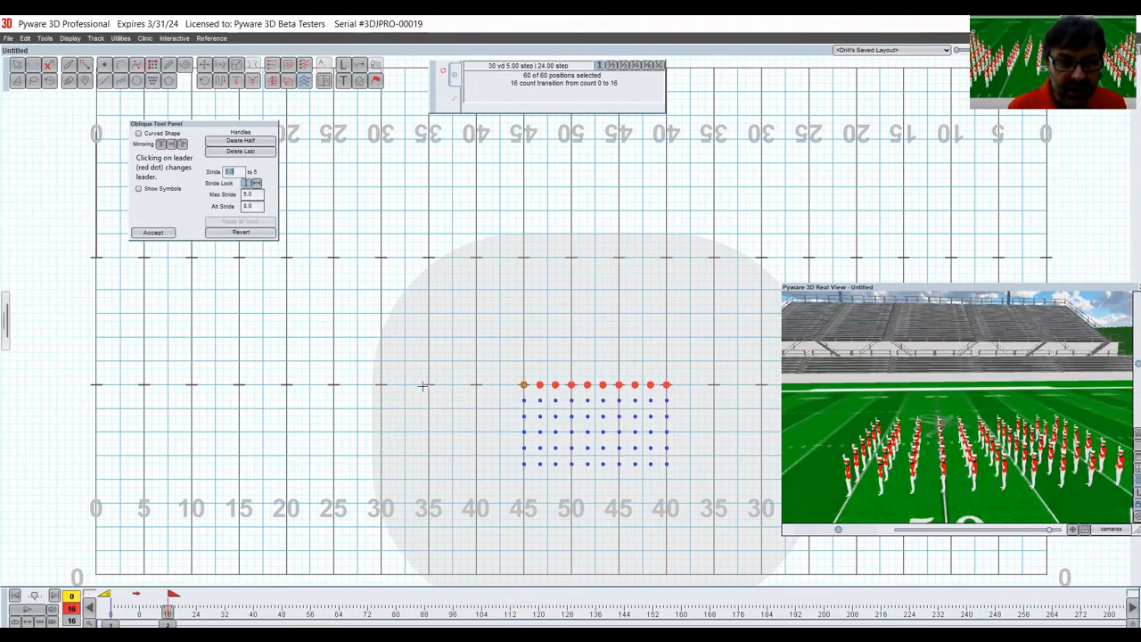
pyautogui.click(429, 289)
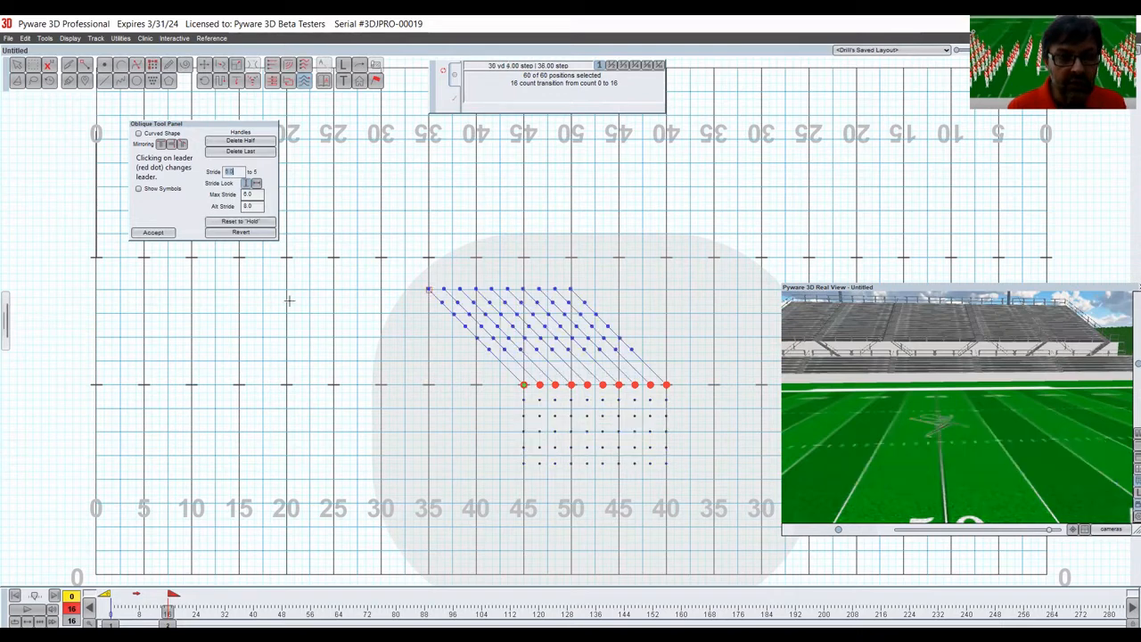
pyautogui.click(35, 609)
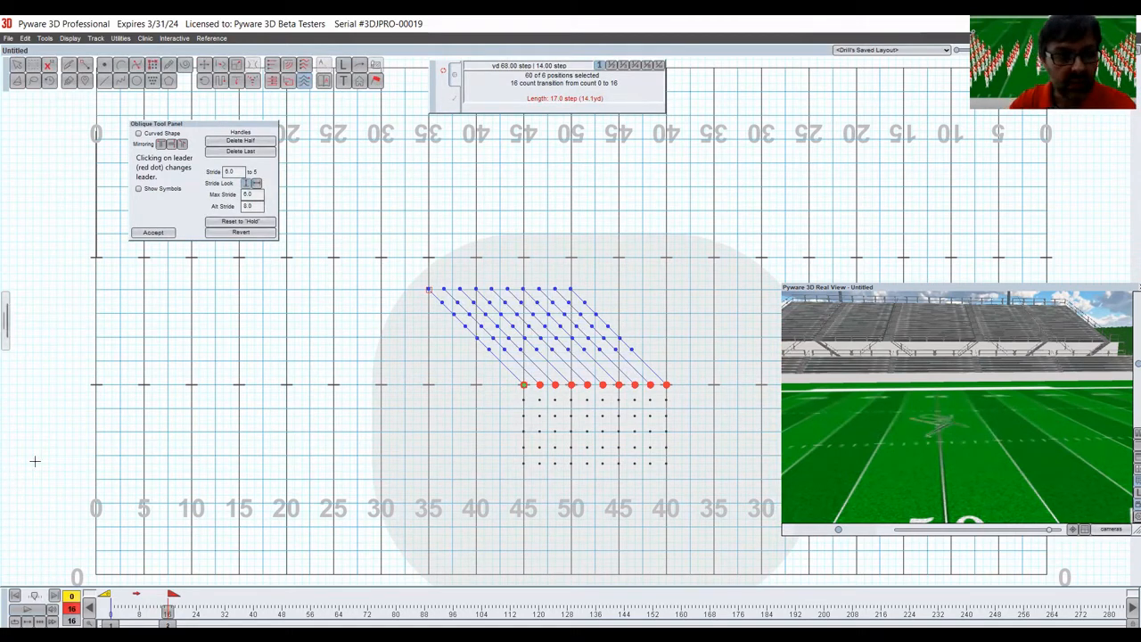
pyautogui.click(33, 611)
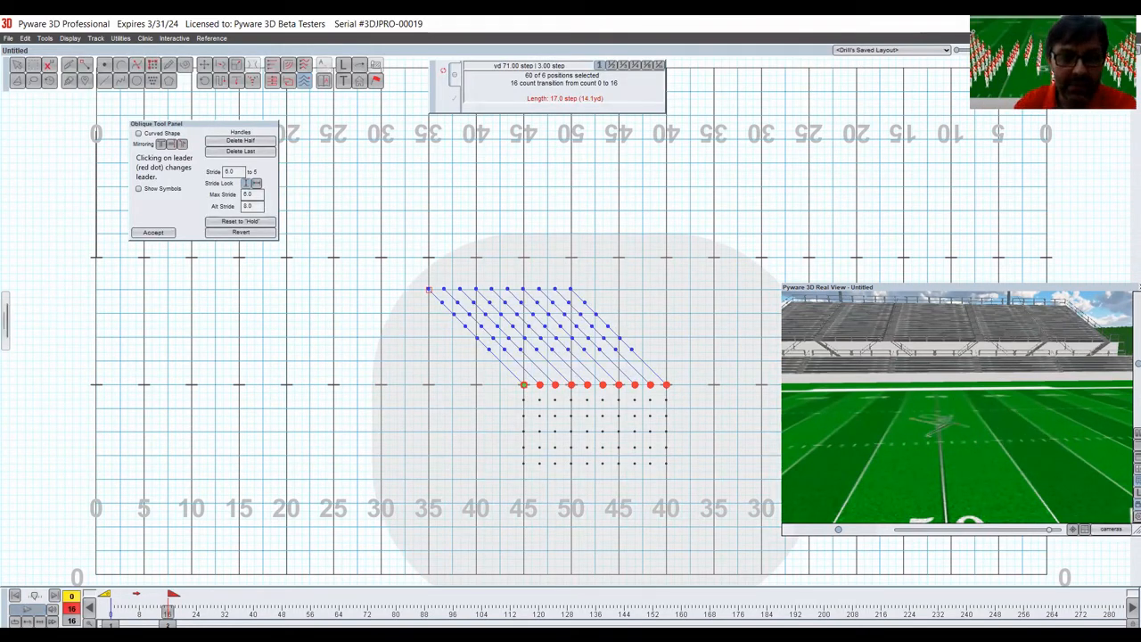
pyautogui.click(243, 233)
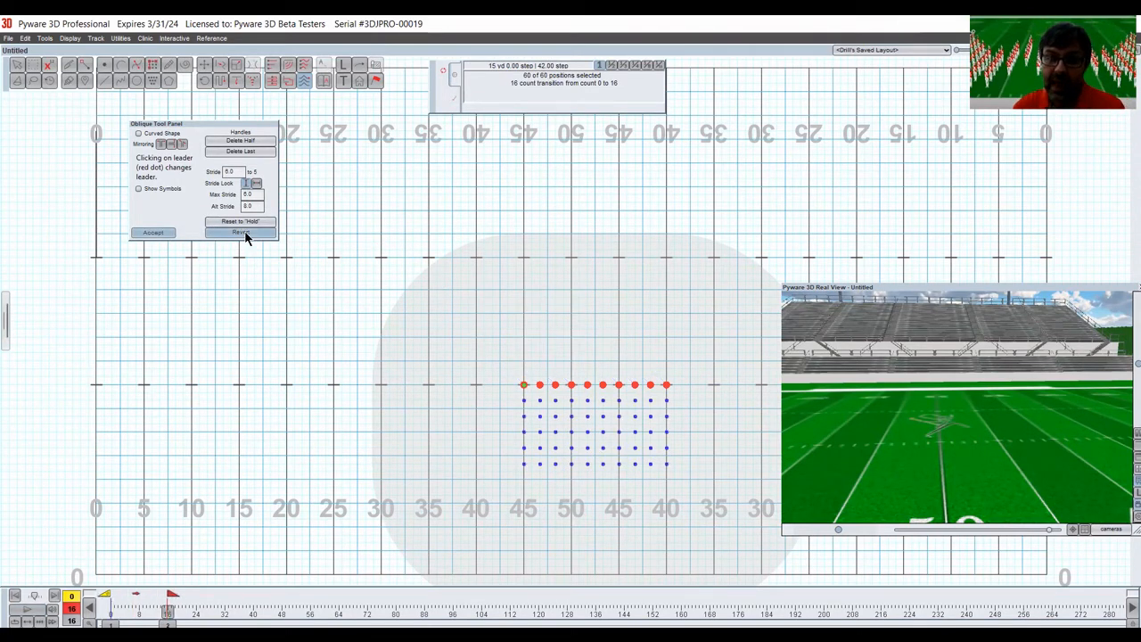
pyautogui.click(539, 385)
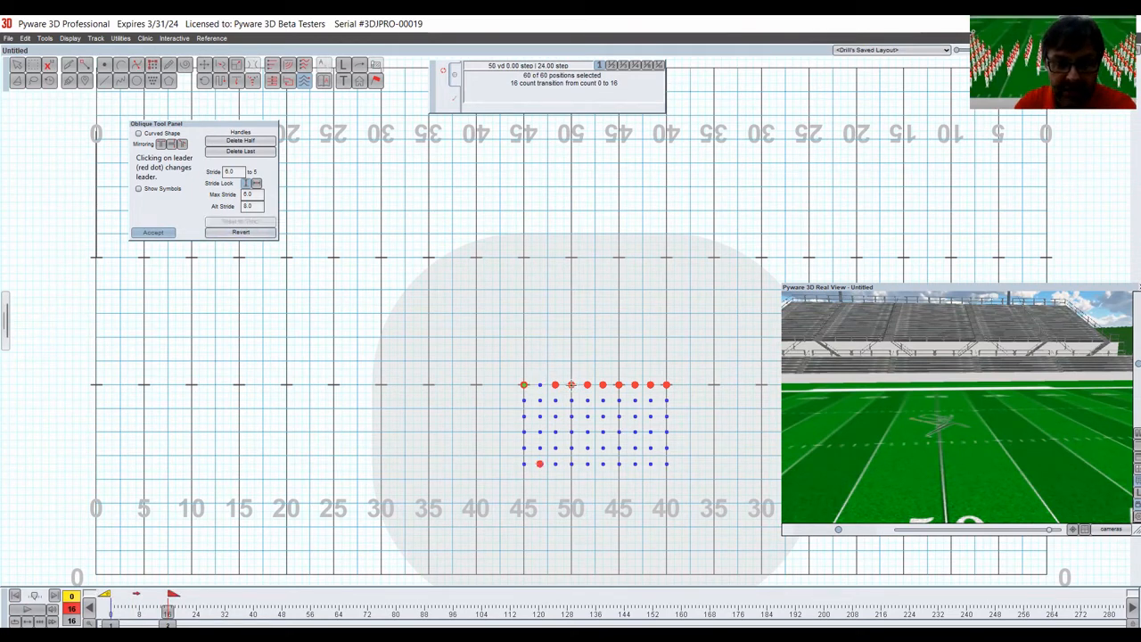
pyautogui.click(571, 384)
pyautogui.click(602, 384)
pyautogui.click(643, 384)
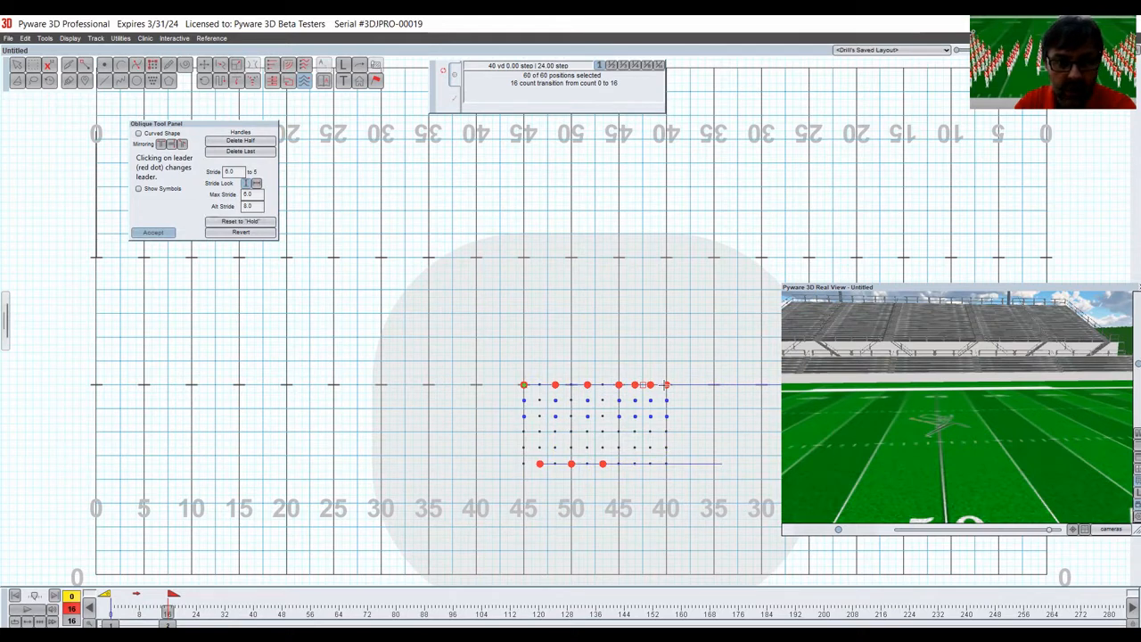
pyautogui.click(241, 232)
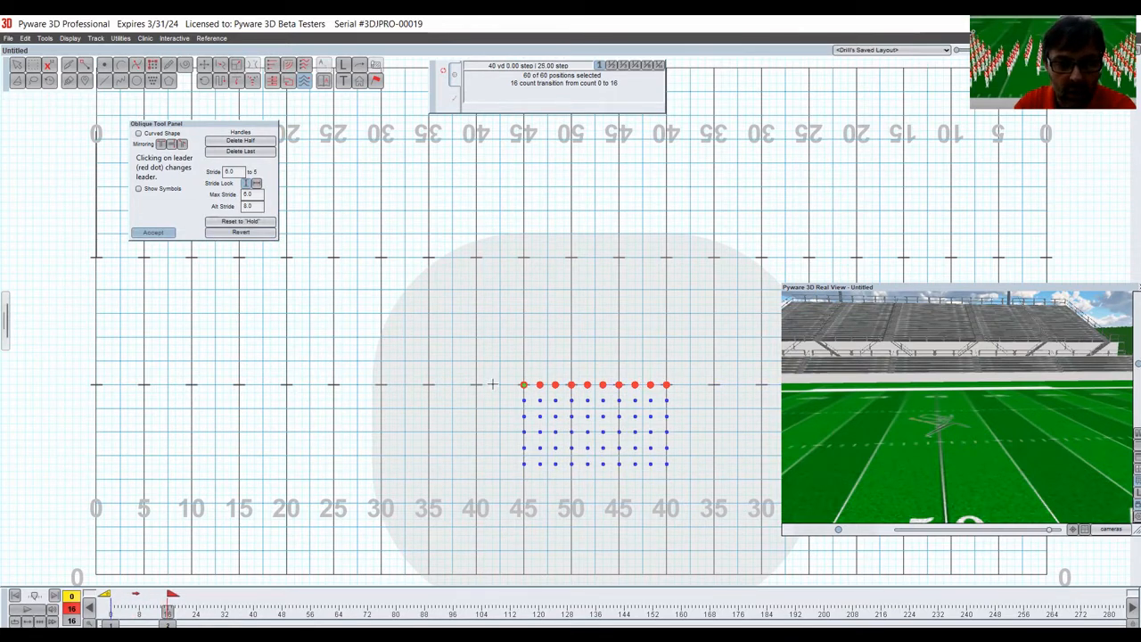
# - Lead every second file from its front end and send the first file obliquely to the 35 yard line at 36 steps
pyautogui.click(539, 385)
pyautogui.click(571, 384)
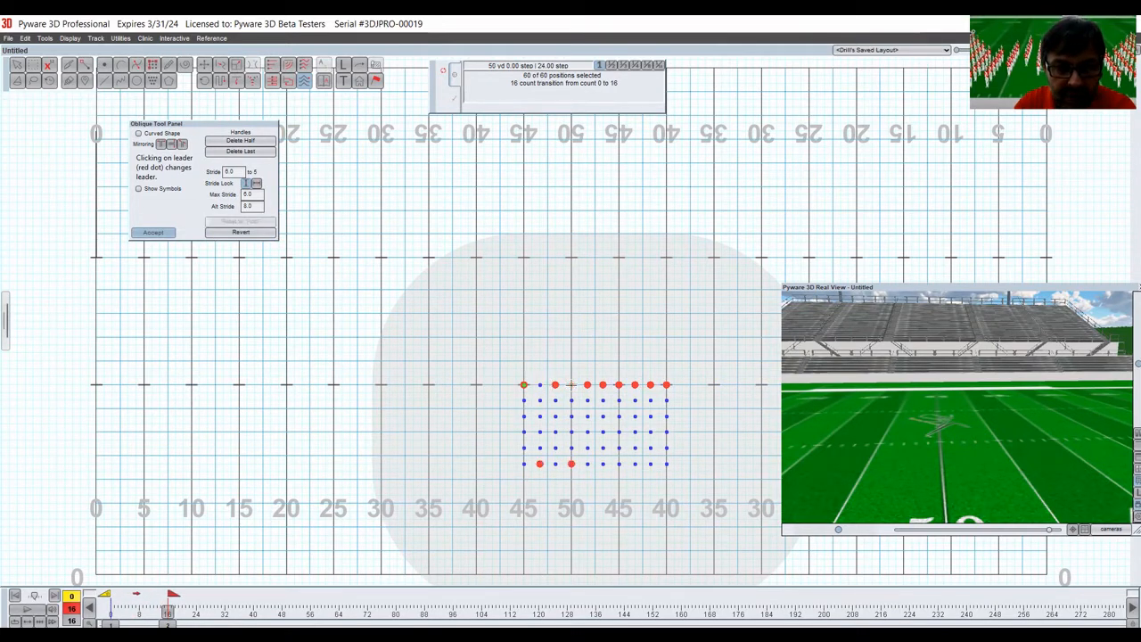
pyautogui.click(602, 384)
pyautogui.click(635, 385)
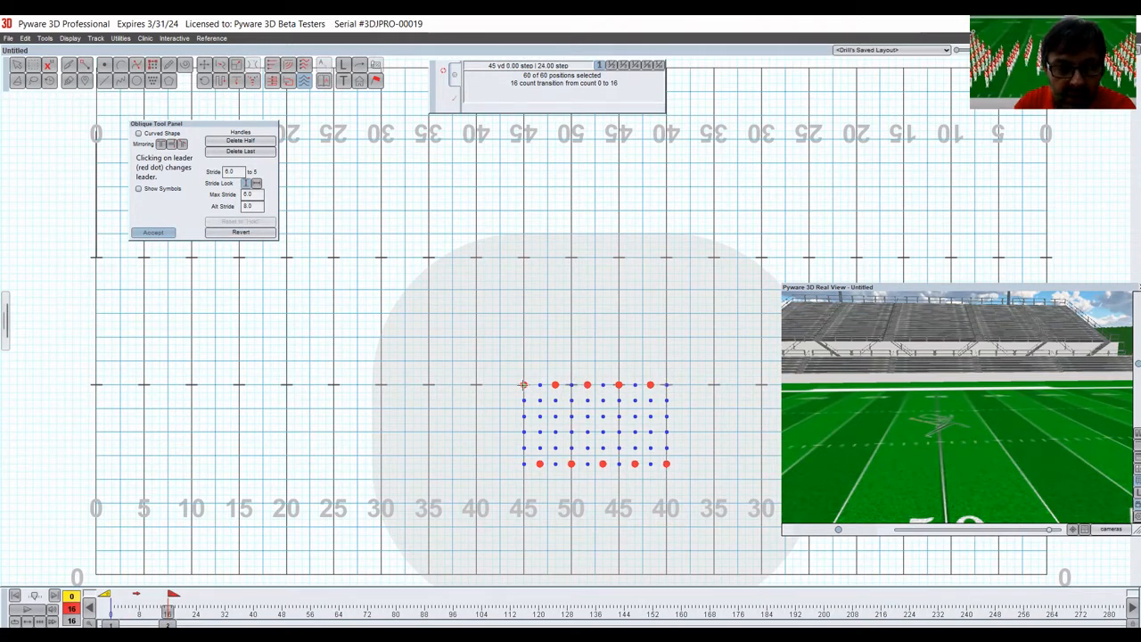
pyautogui.click(429, 288)
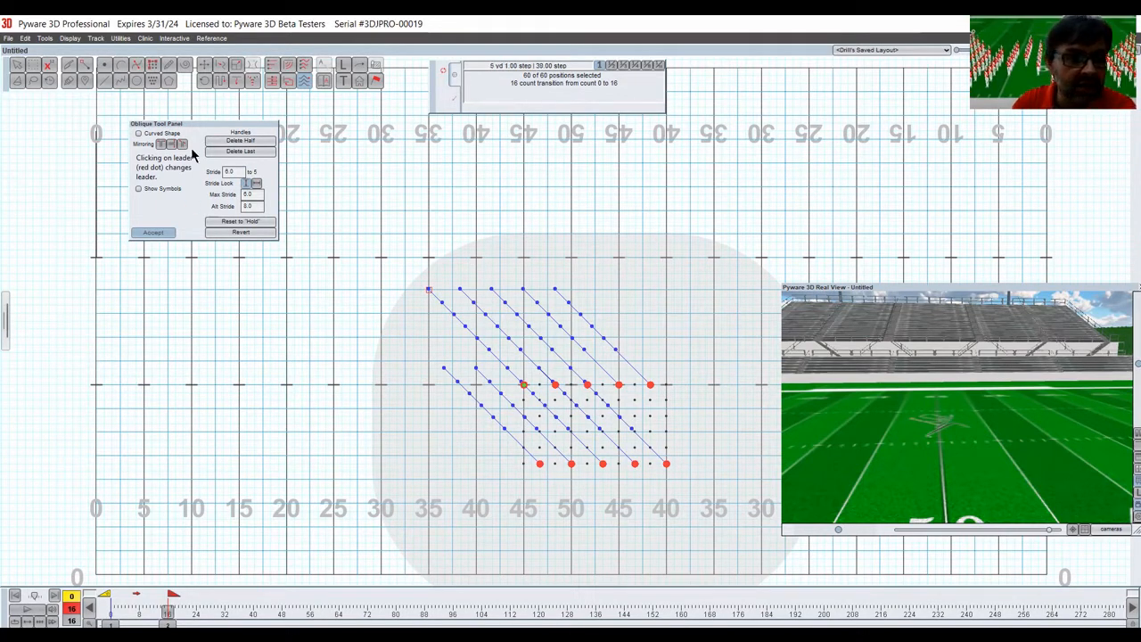
# - Create a left-right mirrored oblique with every second file led from its front end and the first leader sent to the 35 yard line
pyautogui.click(162, 146)
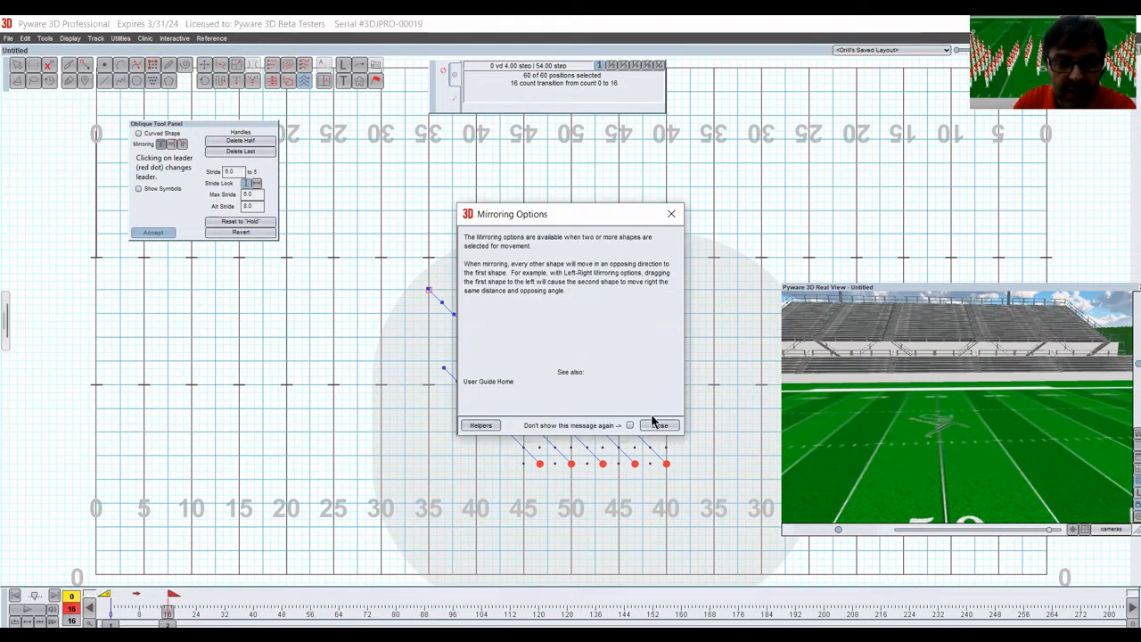
pyautogui.click(660, 425)
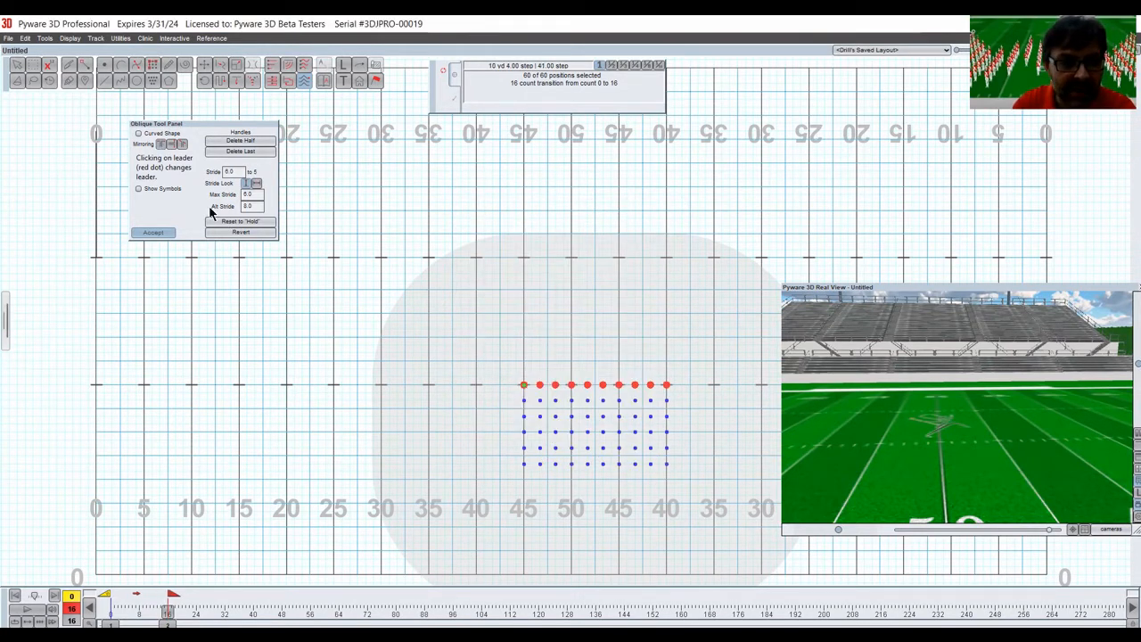
pyautogui.click(539, 384)
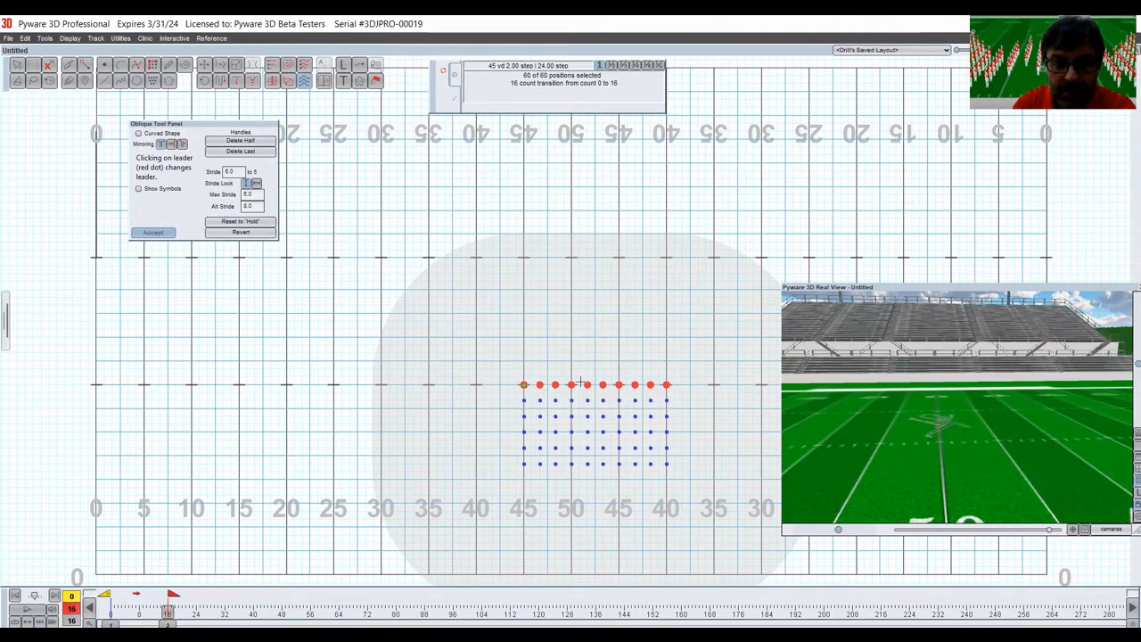
pyautogui.click(571, 385)
pyautogui.click(603, 384)
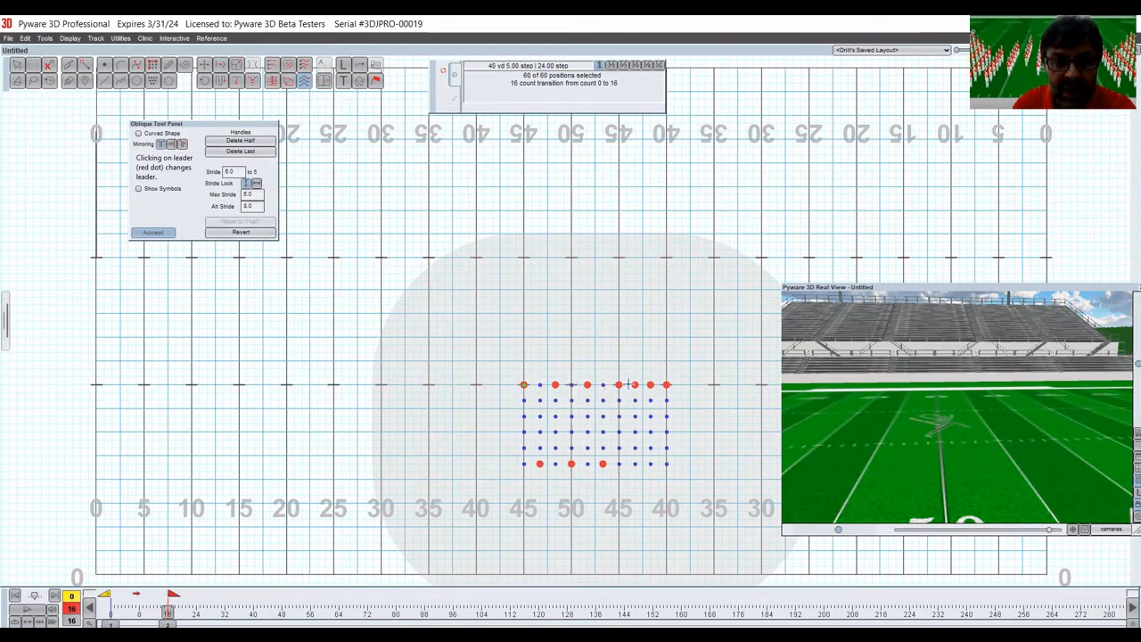
pyautogui.click(635, 384)
pyautogui.click(666, 384)
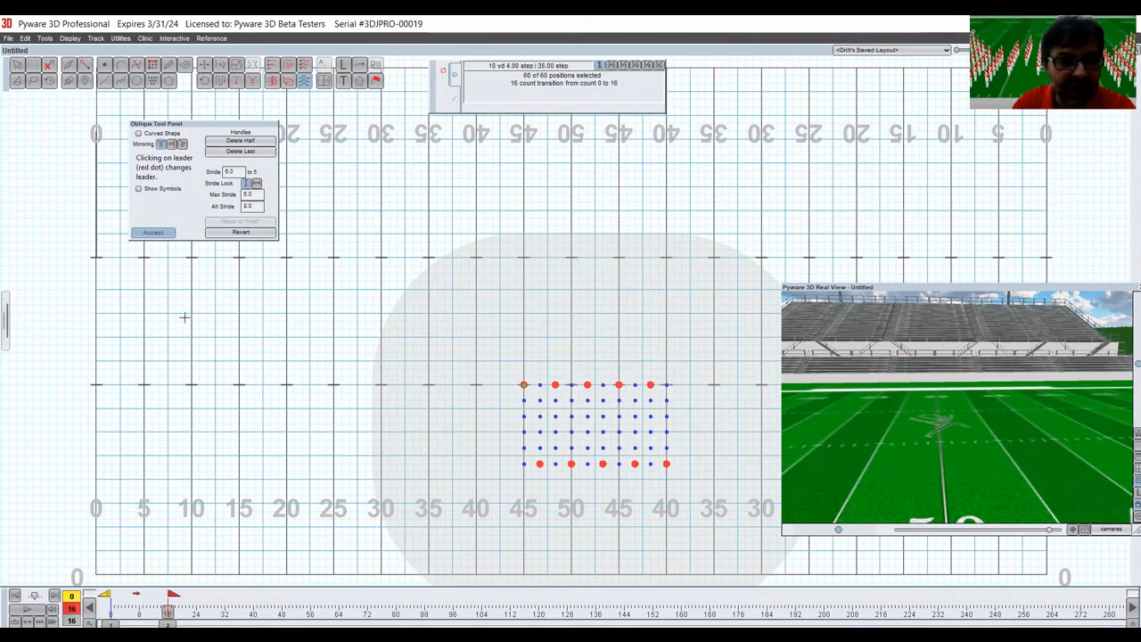
pyautogui.click(428, 289)
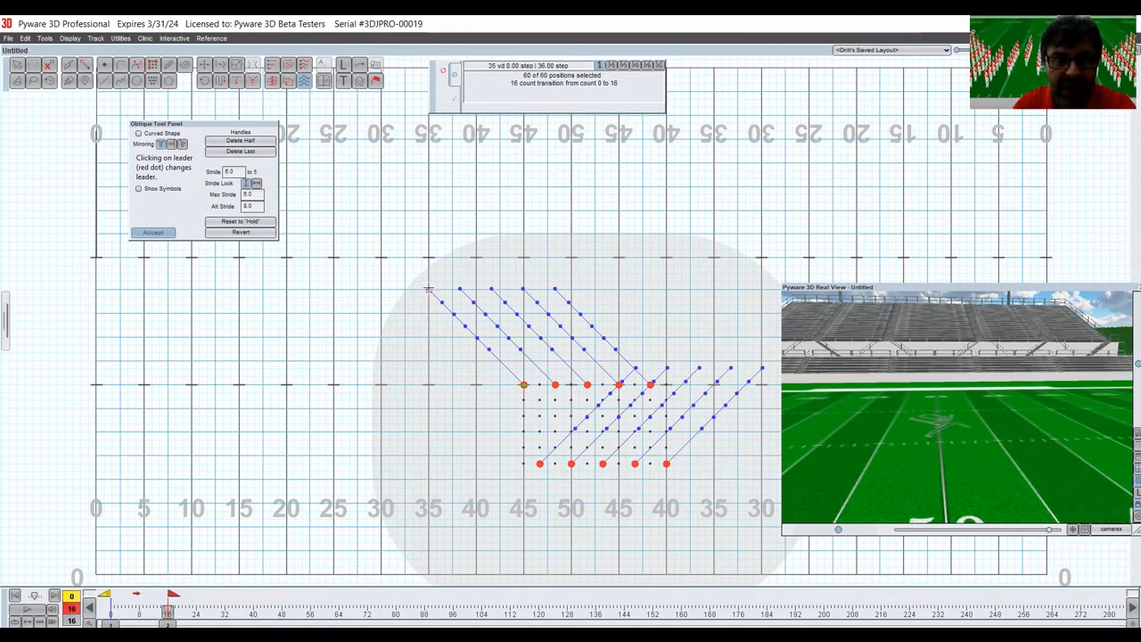
# - Create a front-to-back mirrored oblique with alternating file leaders, sending the first leader from the 45 to the 35 yard line at 36 steps
pyautogui.click(174, 145)
pyautogui.click(658, 427)
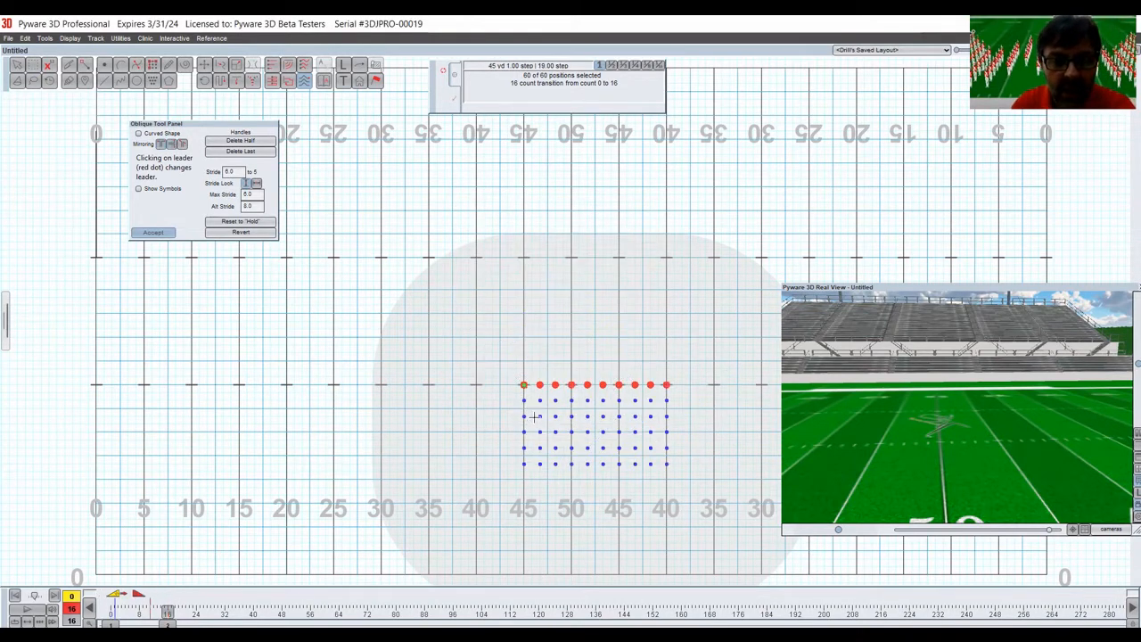
pyautogui.click(539, 385)
pyautogui.click(570, 386)
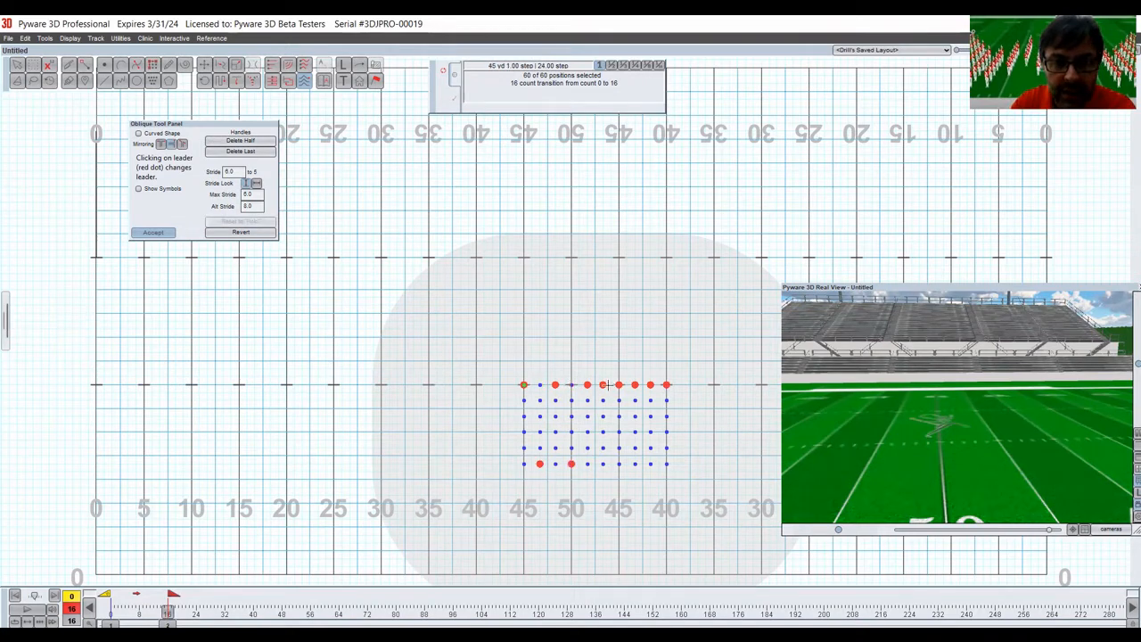
pyautogui.click(602, 384)
pyautogui.click(635, 384)
pyautogui.click(666, 384)
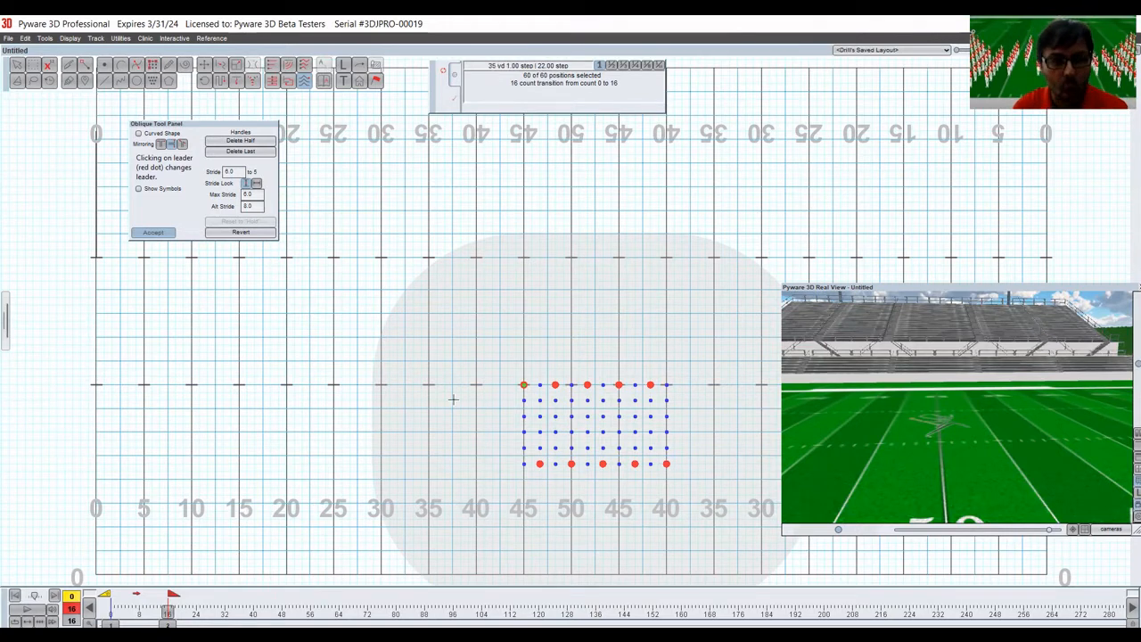
pyautogui.click(427, 289)
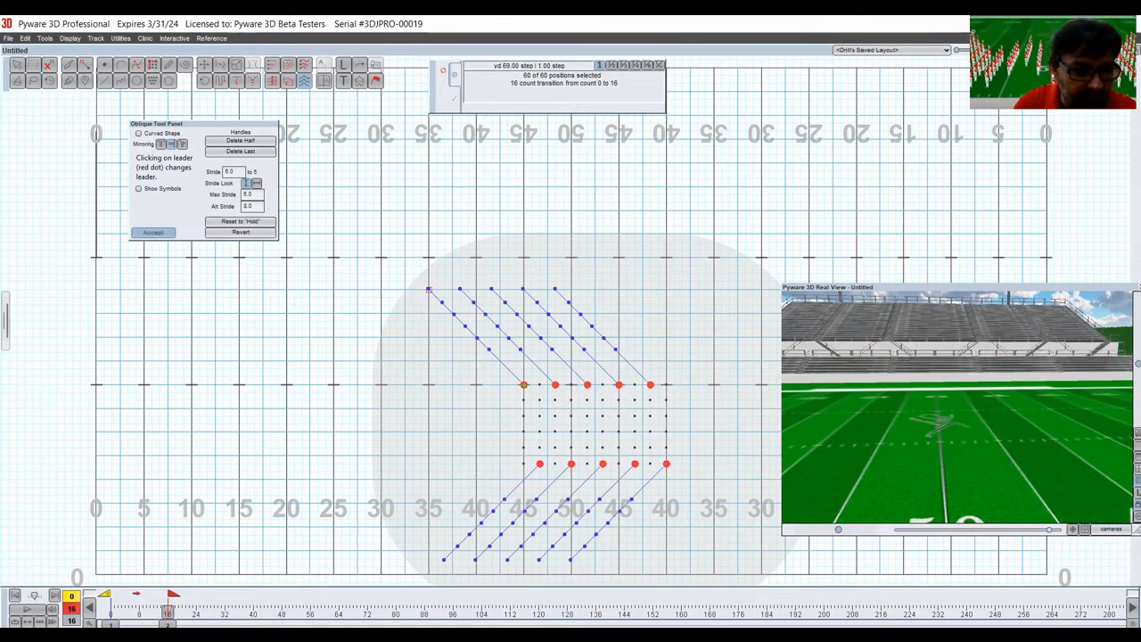
# - Play the front-to-back mirrored transition with the Real View camera pulled back to show both groups, and close the Oblique tool
pyautogui.click(32, 612)
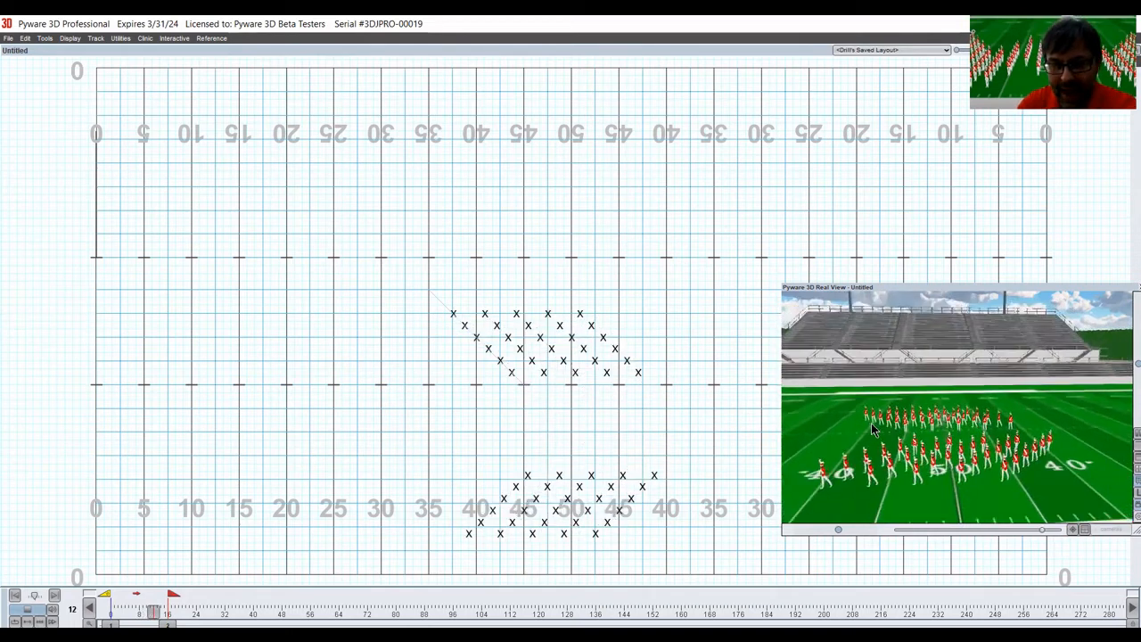
pyautogui.scroll(-3, 870, 429)
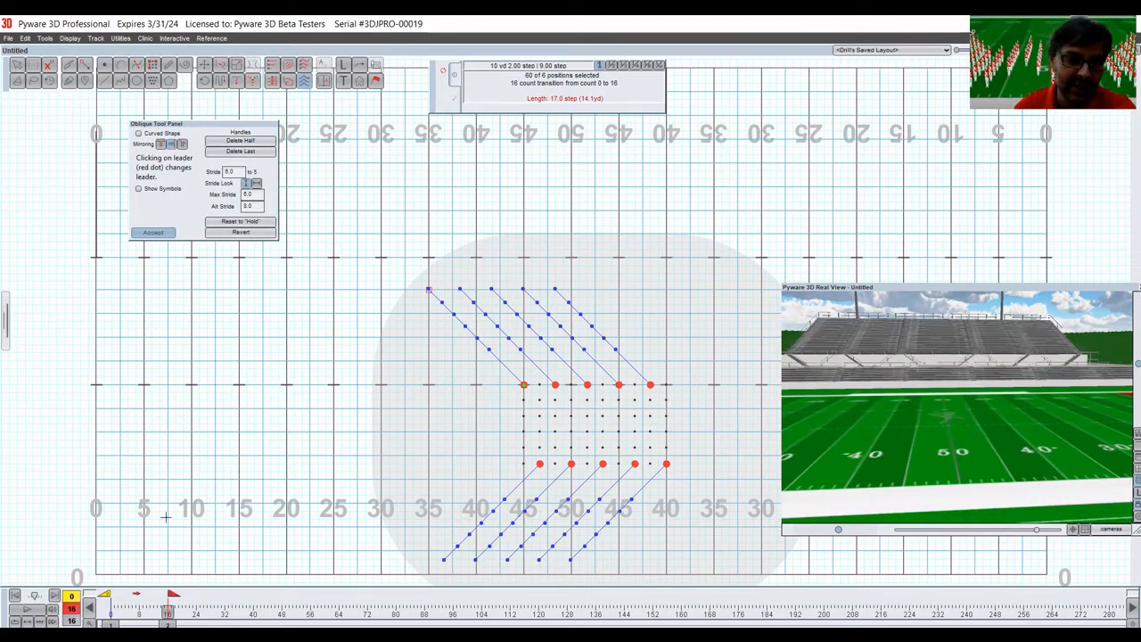
pyautogui.click(26, 609)
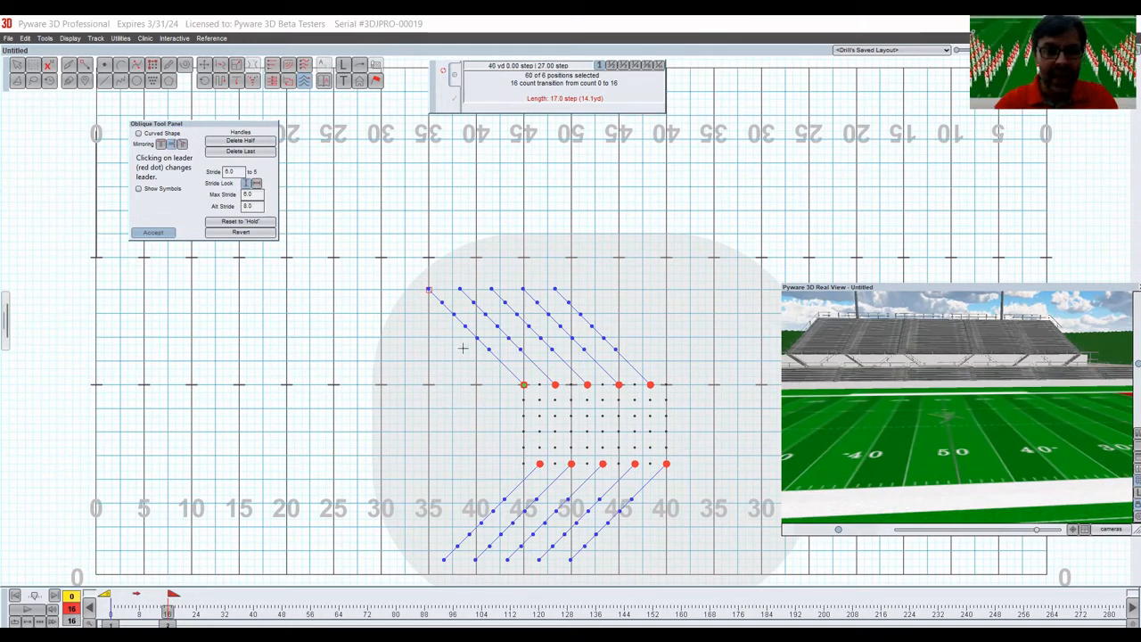
pyautogui.click(155, 233)
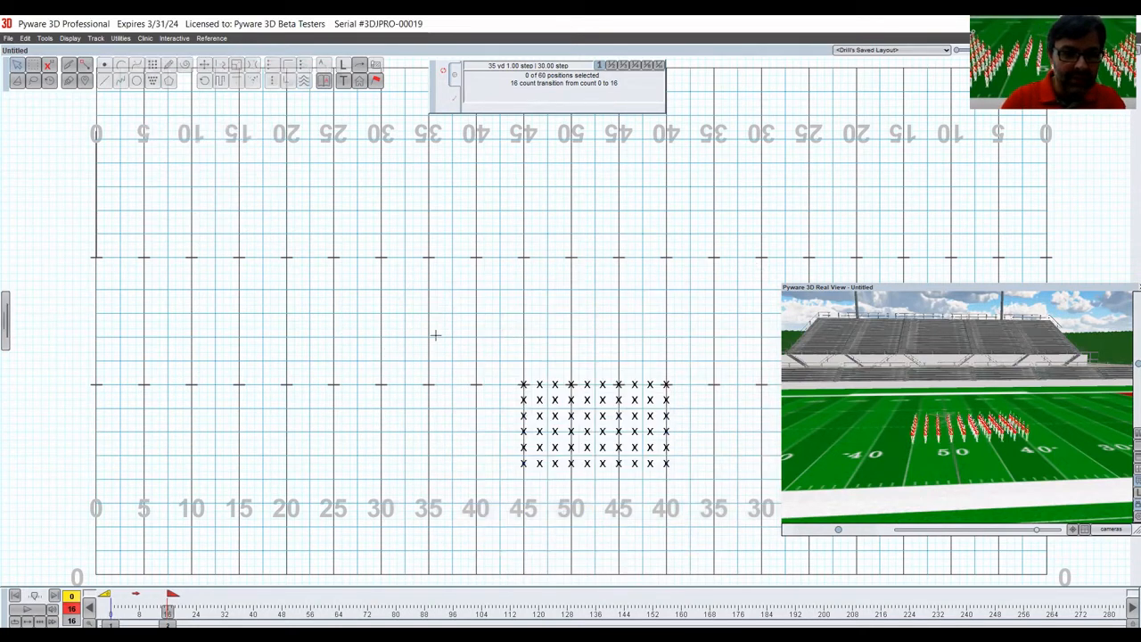
# - Regroup all performers by location and glue the row along the front hash, from the 45 to the opposite 40 yard line, into one group
pyautogui.click(69, 80)
pyautogui.click(227, 147)
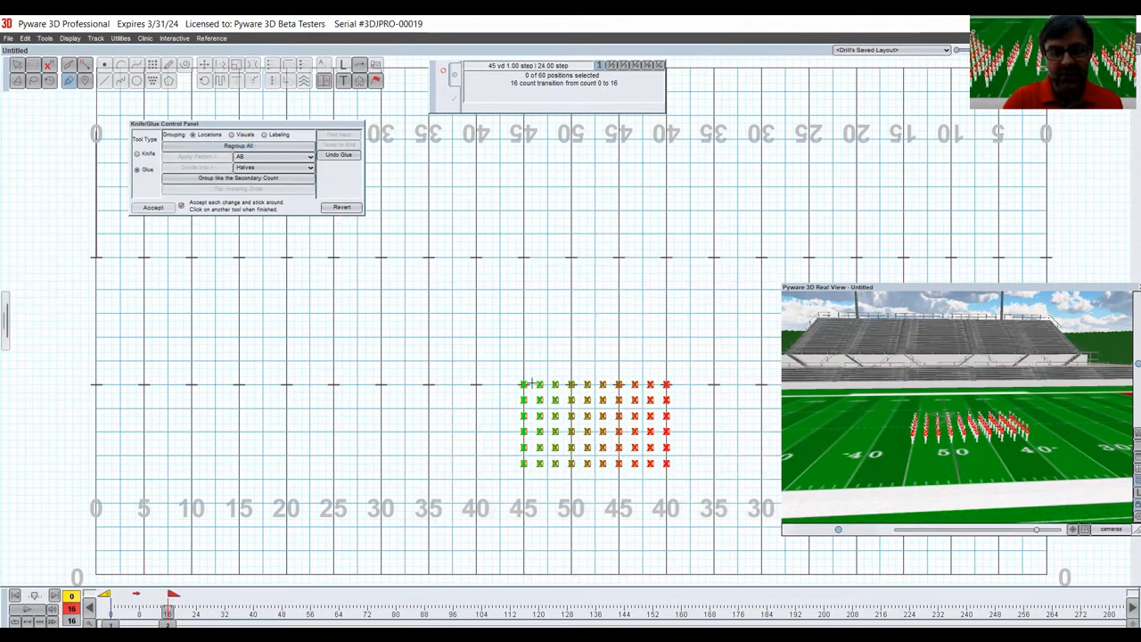
pyautogui.moveTo(523, 385); pyautogui.dragTo(666, 384)
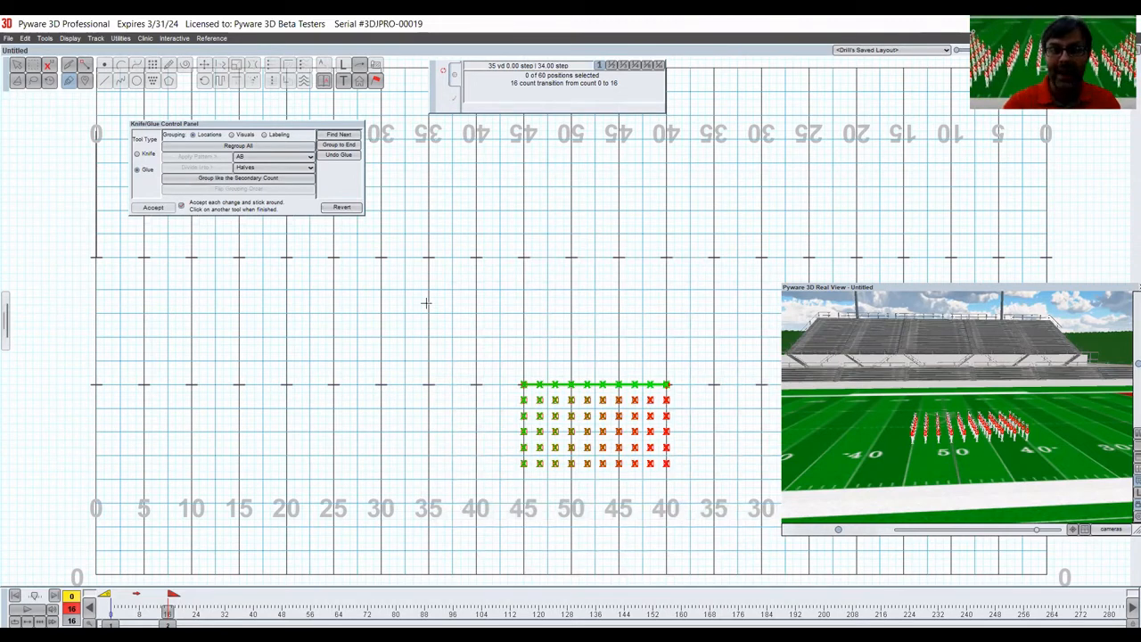
pyautogui.press('Escape')
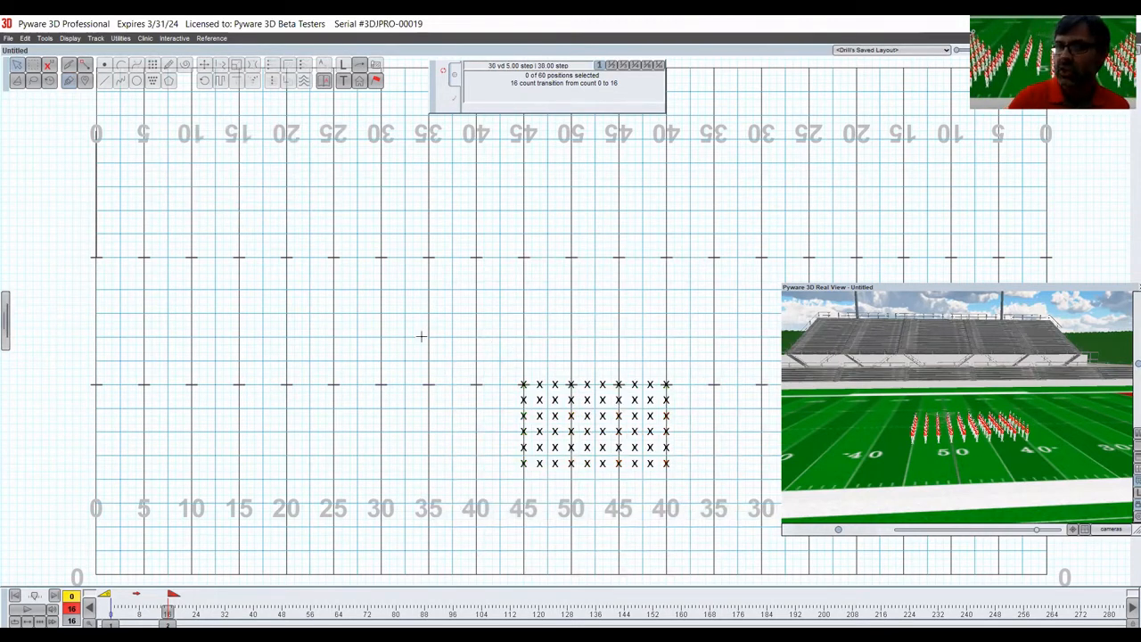